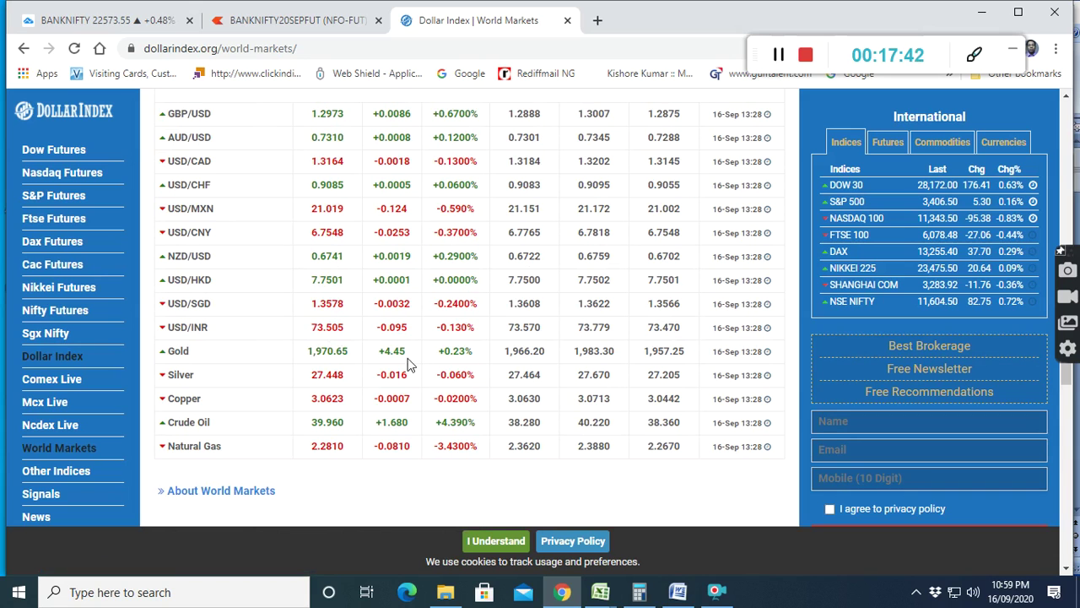
- Search the web for "FII DII ACTIVITY"
scroll(493, 392, up, 15)
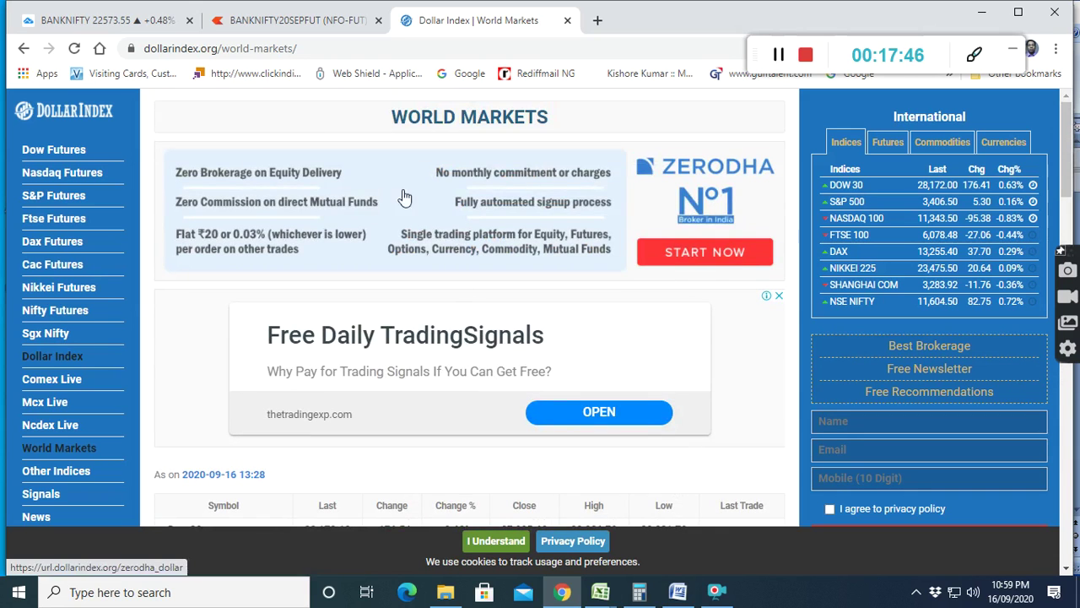
click(309, 50)
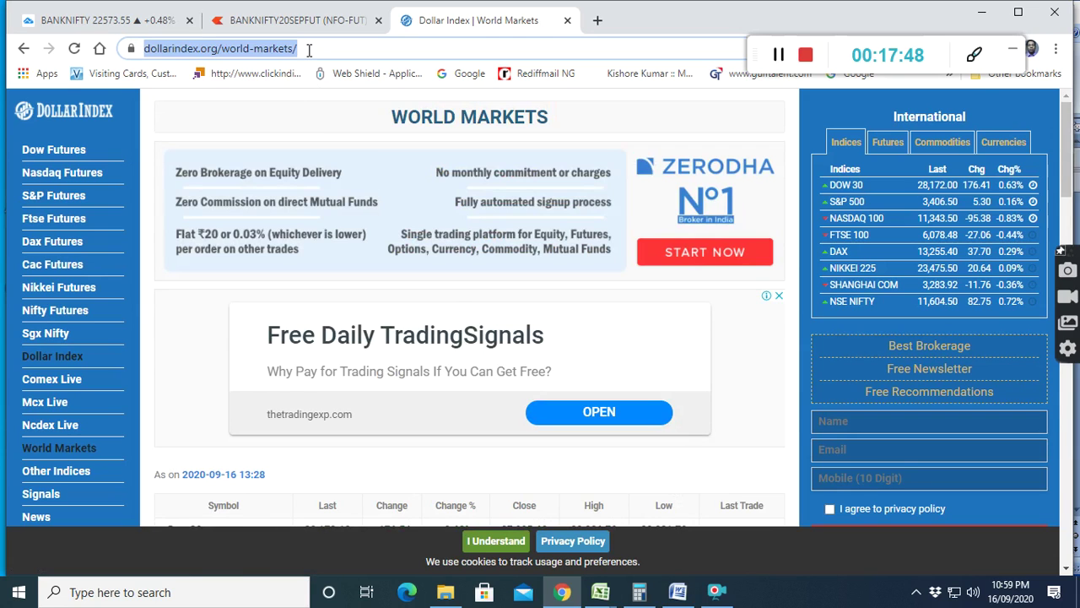
text(fii)
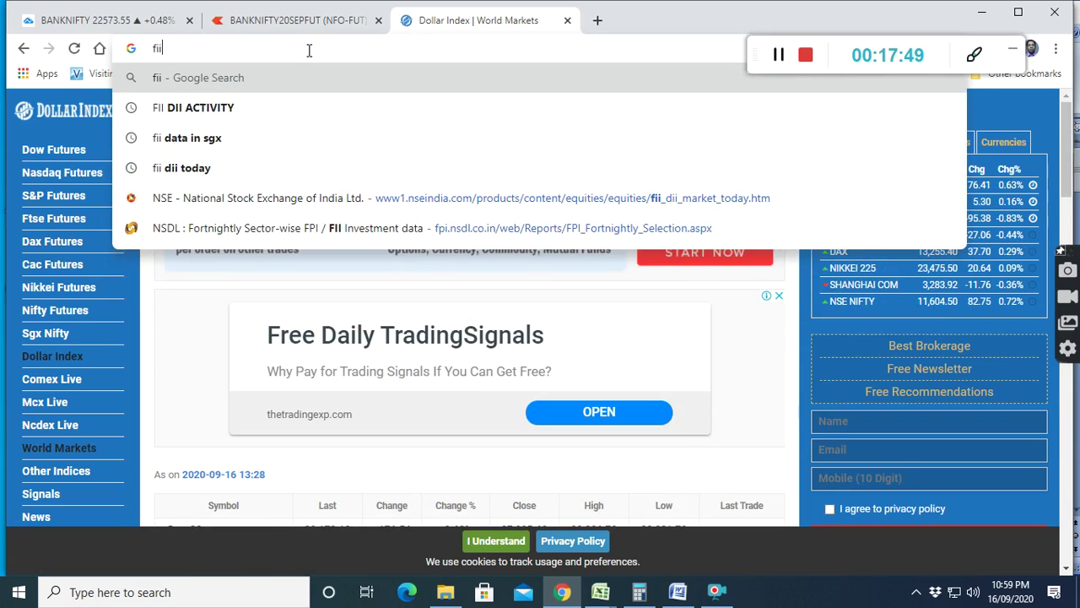
click(234, 110)
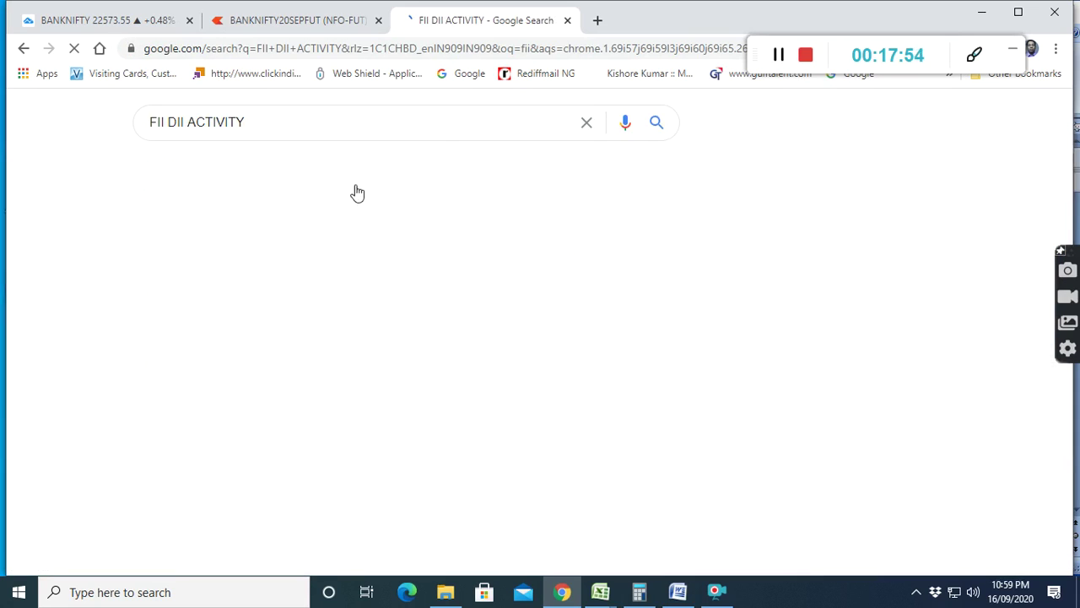
- Open the NSE page on FII/FPI and DII trading activity and review the buy, sell and net values for 16-Sep-2020
click(313, 369)
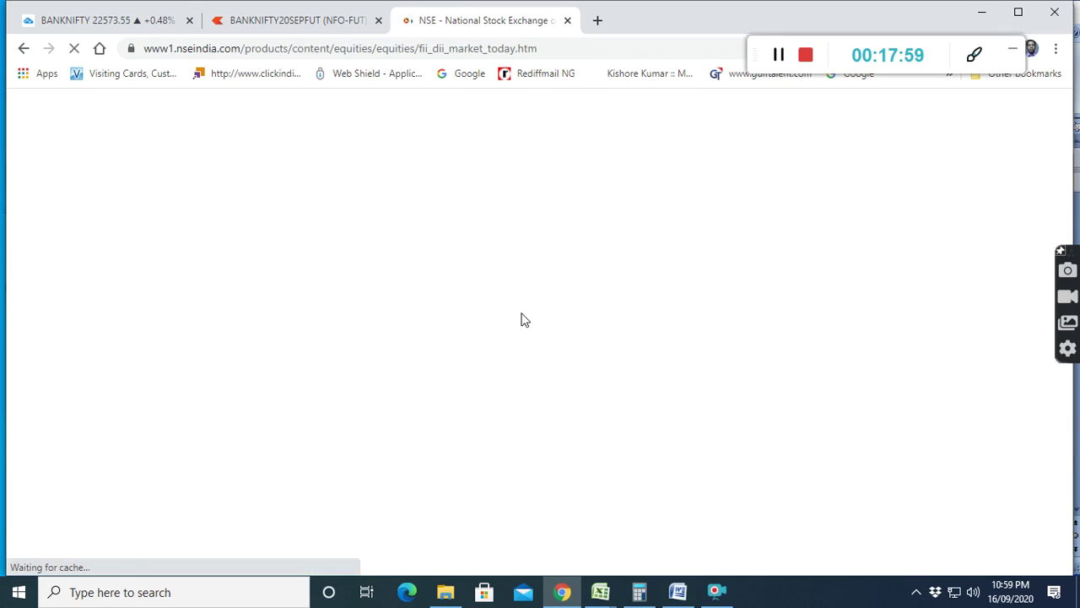
scroll(521, 320, down, 2)
scroll(521, 320, up, 1)
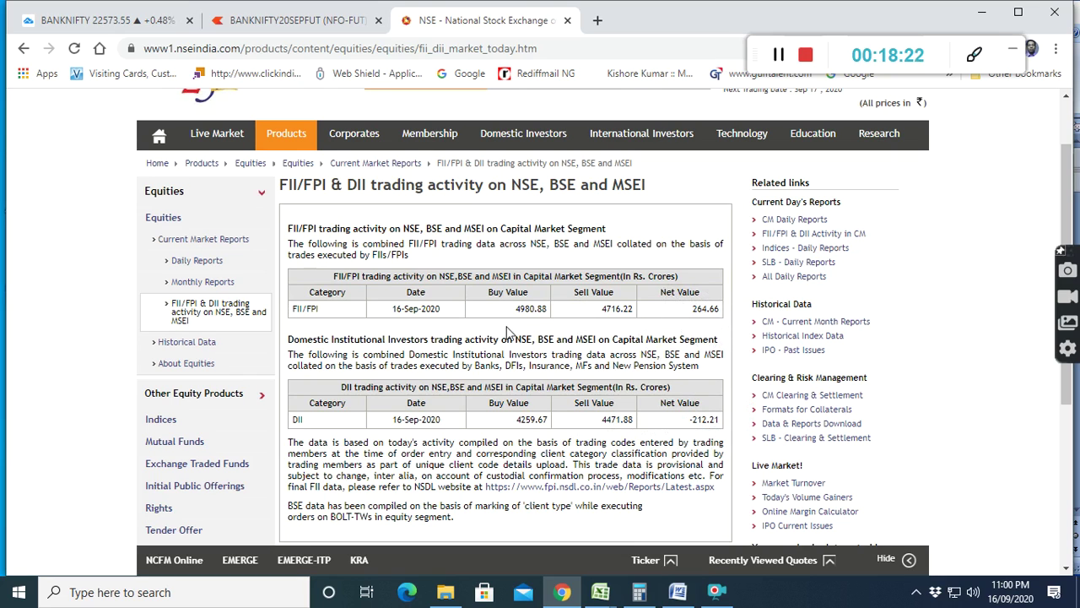
scroll(540, 329, down, 2)
scroll(515, 331, up, 4)
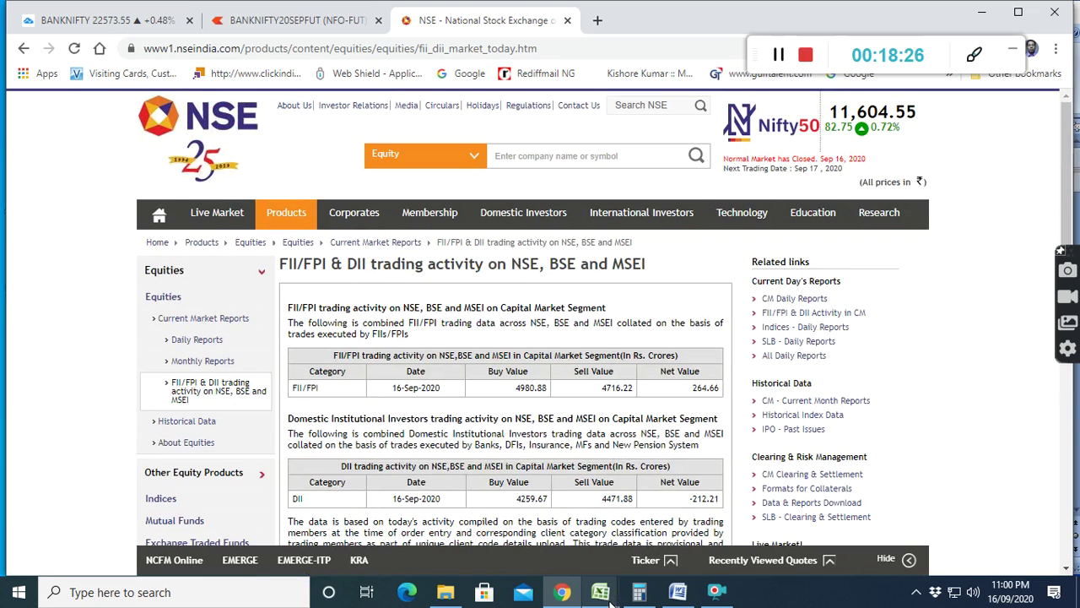
- Switch to the INDIA VIX HISTORICAL PRICE workbook in Excel and review the daily prices, means and moving averages
mouse_move(600, 592)
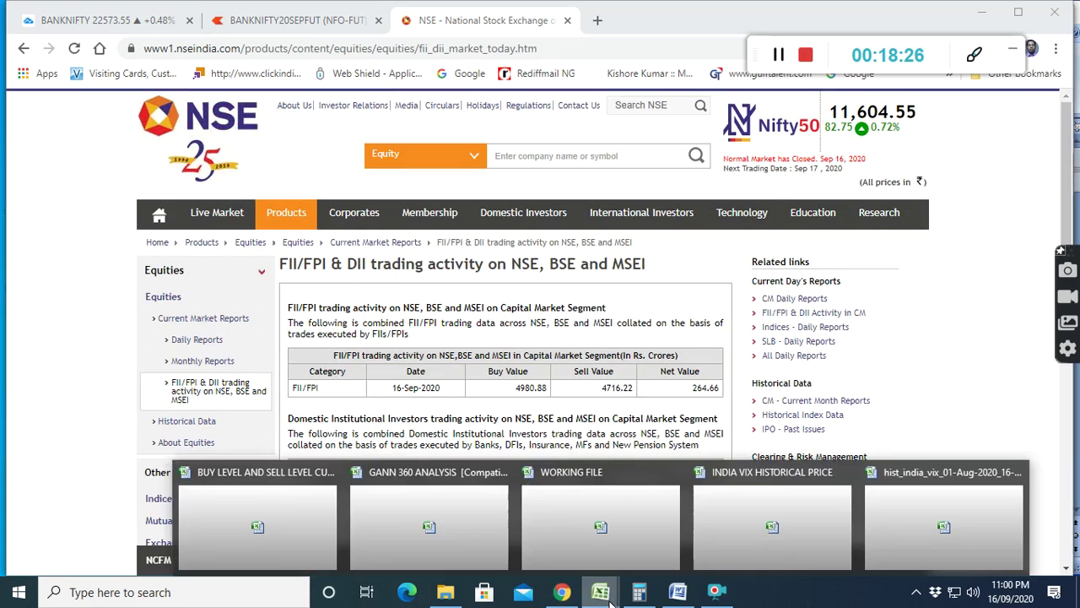
click(777, 522)
scroll(518, 460, up, 2)
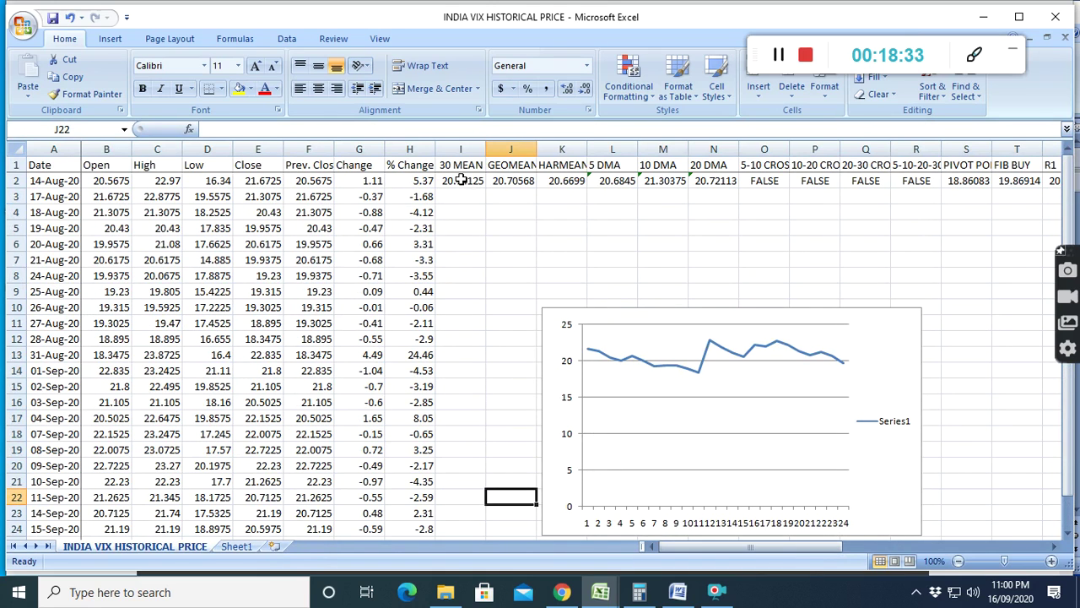
scroll(463, 180, down, 1)
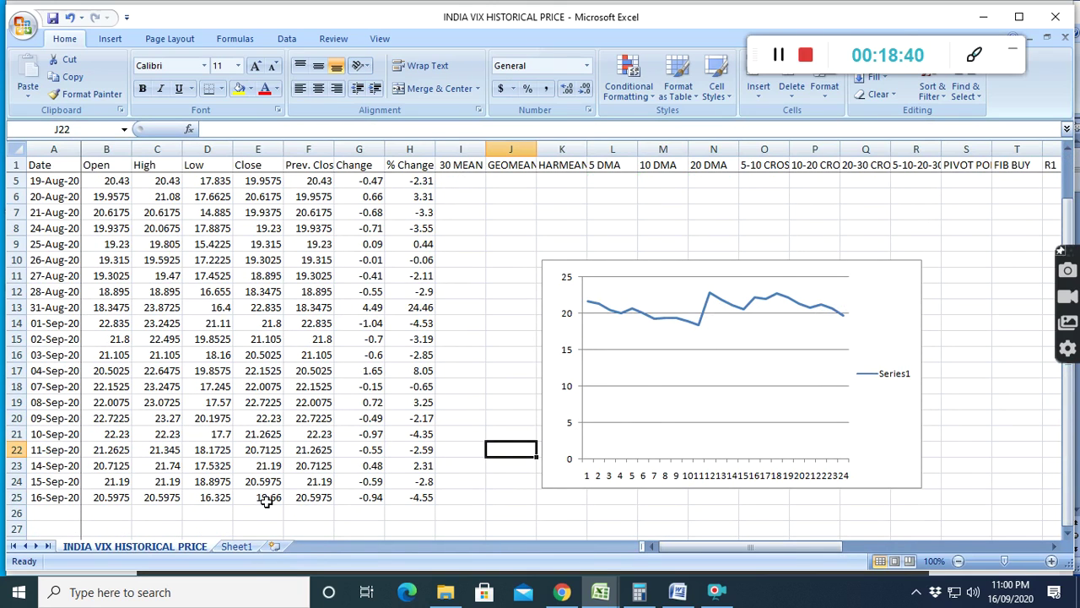
scroll(465, 433, up, 1)
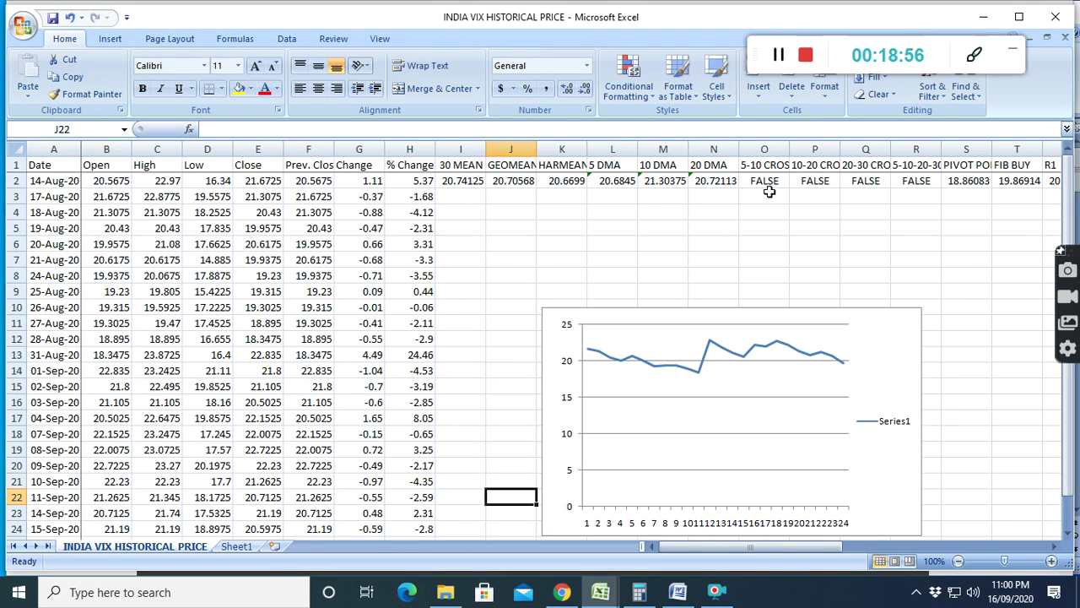
- Examine the India VIX moving-average crossovers, pivot point, FIB BUY and resistance levels R1 to R10 in row 2
click(1053, 546)
click(1053, 547)
click(1054, 547)
click(1053, 547)
click(1054, 547)
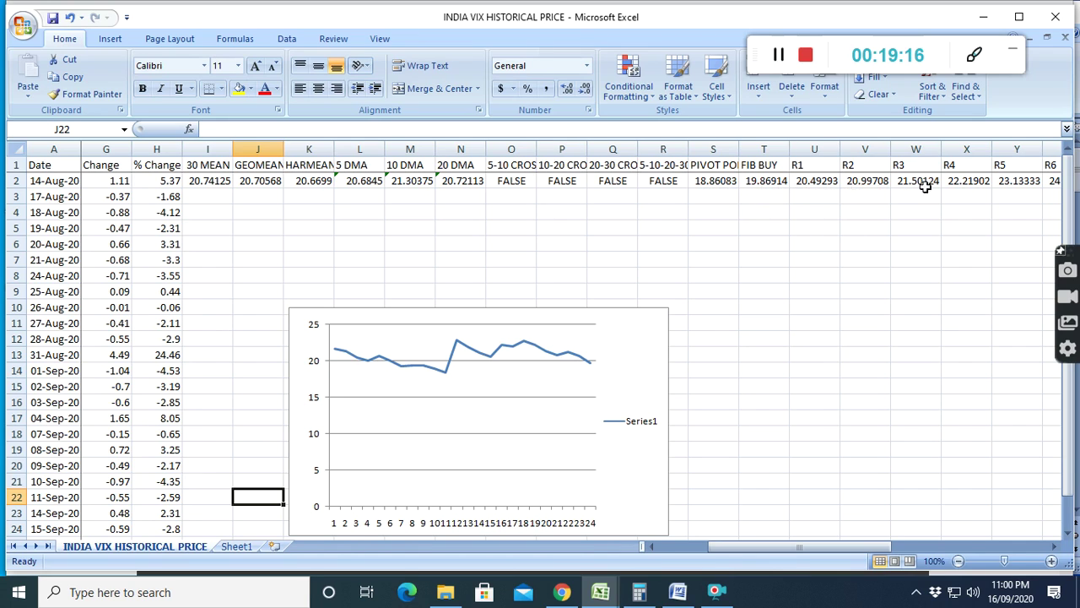
click(1056, 547)
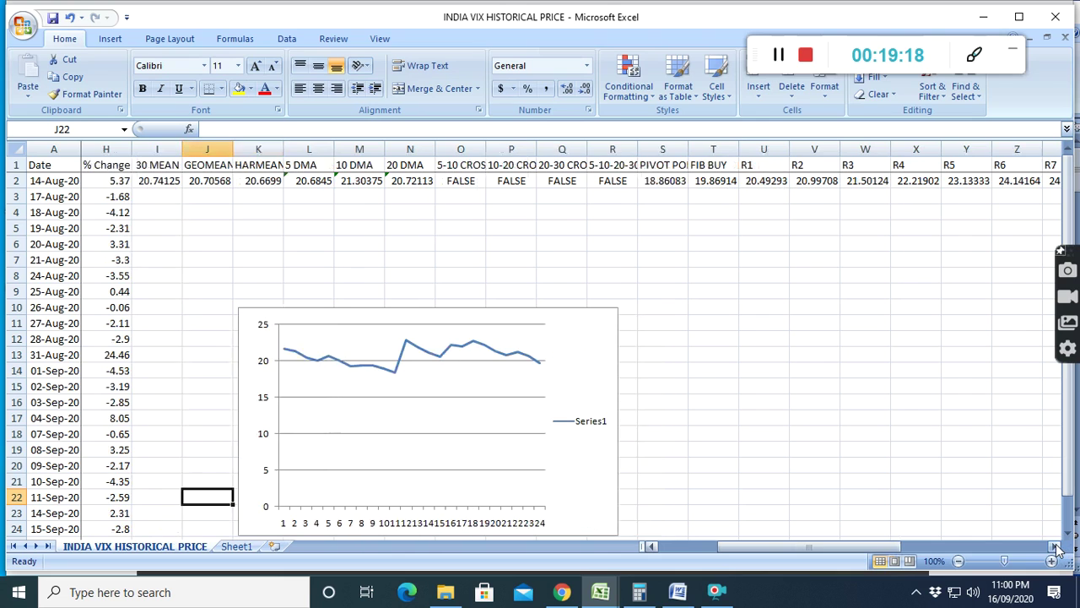
click(1056, 547)
click(1056, 547)
click(1057, 547)
click(1057, 547)
click(1056, 547)
click(1056, 547)
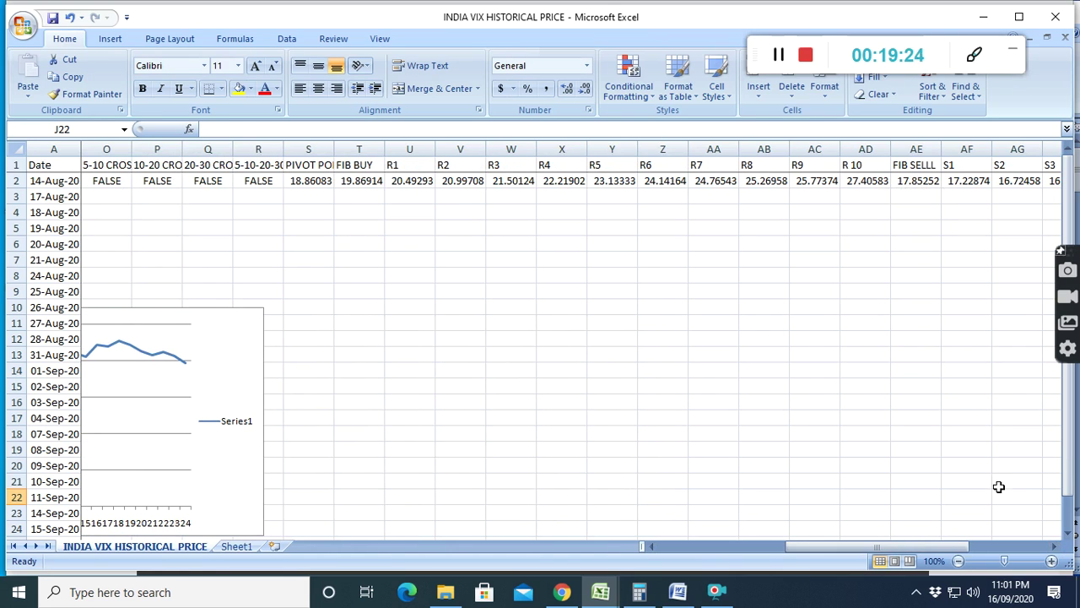
- Examine the India VIX FIB SELLL value and the support levels from S1 onward in row 2
click(1054, 546)
click(1054, 547)
click(1055, 547)
click(1055, 547)
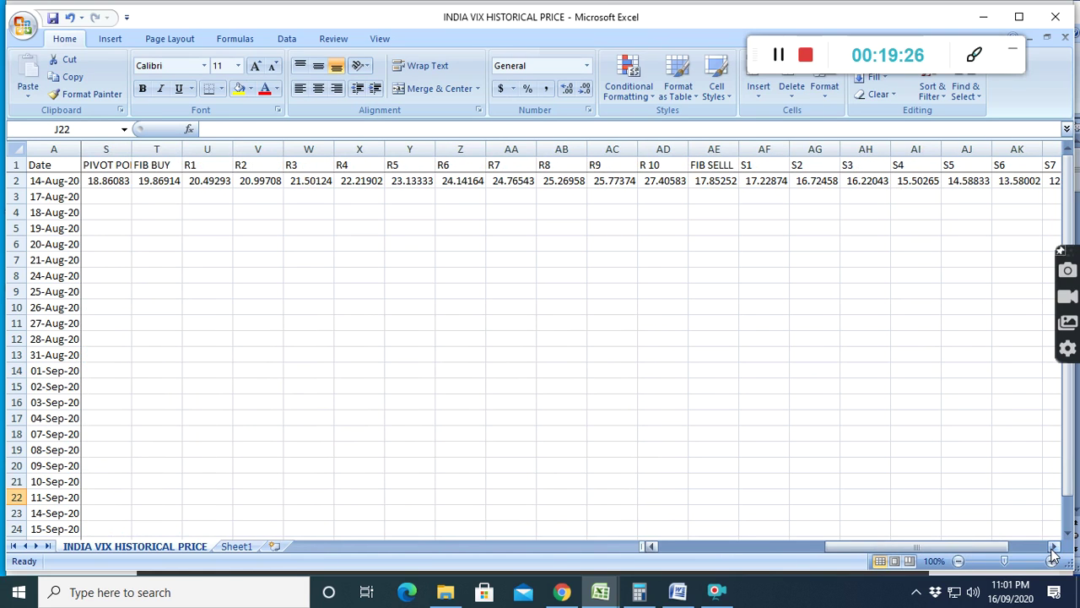
click(1055, 547)
click(1054, 547)
click(1055, 547)
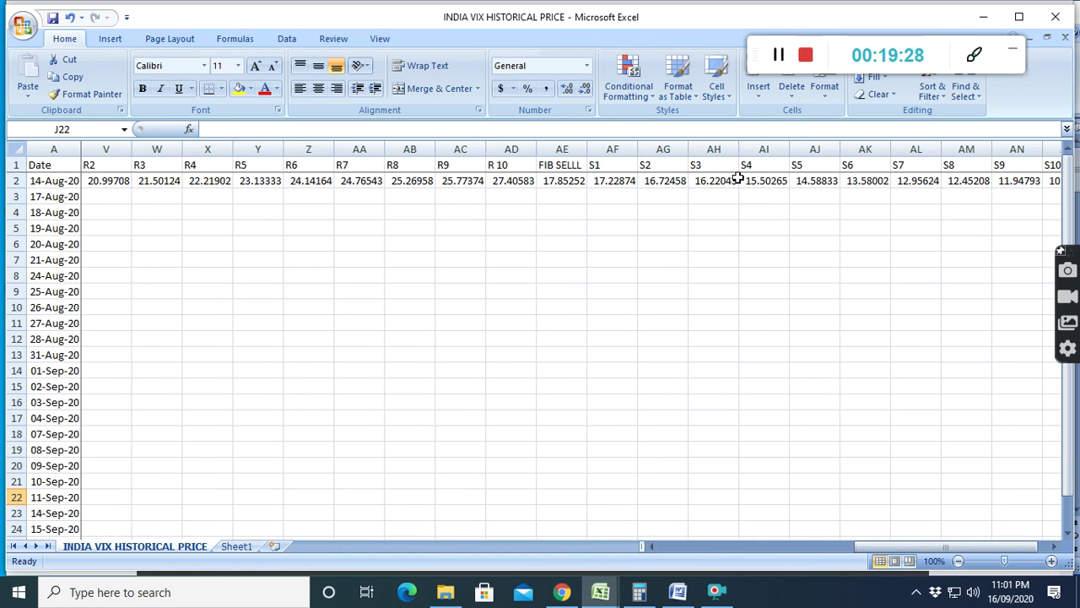
- Return to the first India VIX columns and review the daily price history alongside the line chart
drag(870, 547, 683, 557)
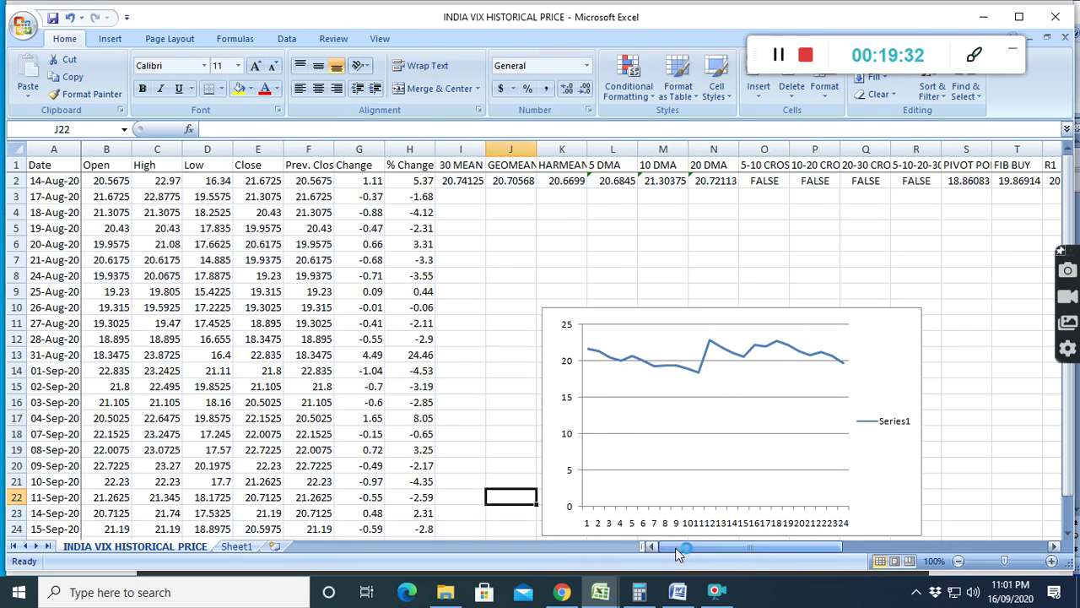
scroll(501, 315, down, 4)
scroll(496, 320, up, 2)
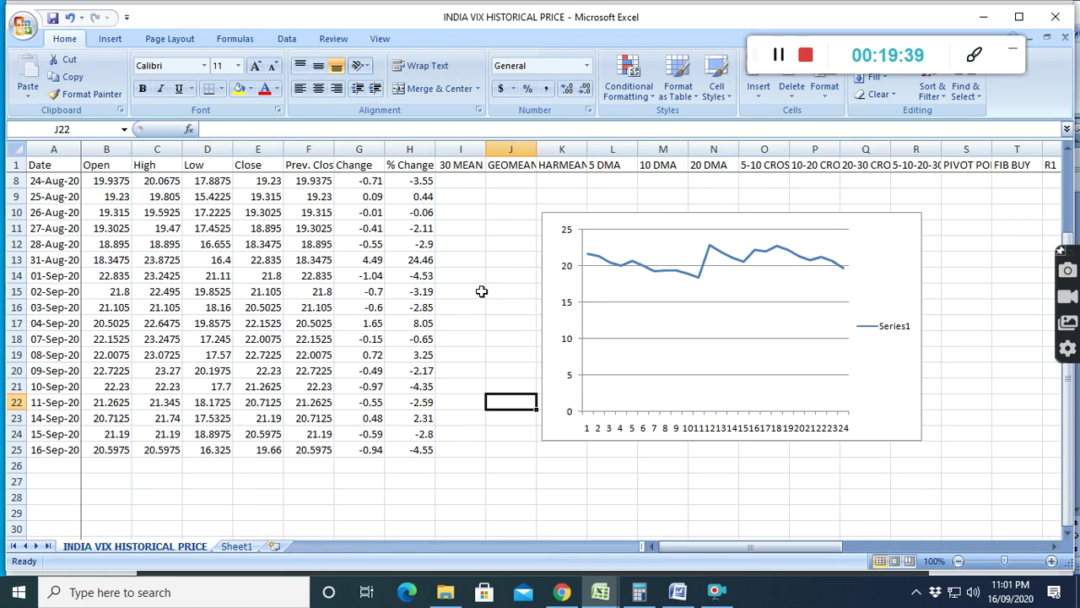
scroll(481, 291, up, 2)
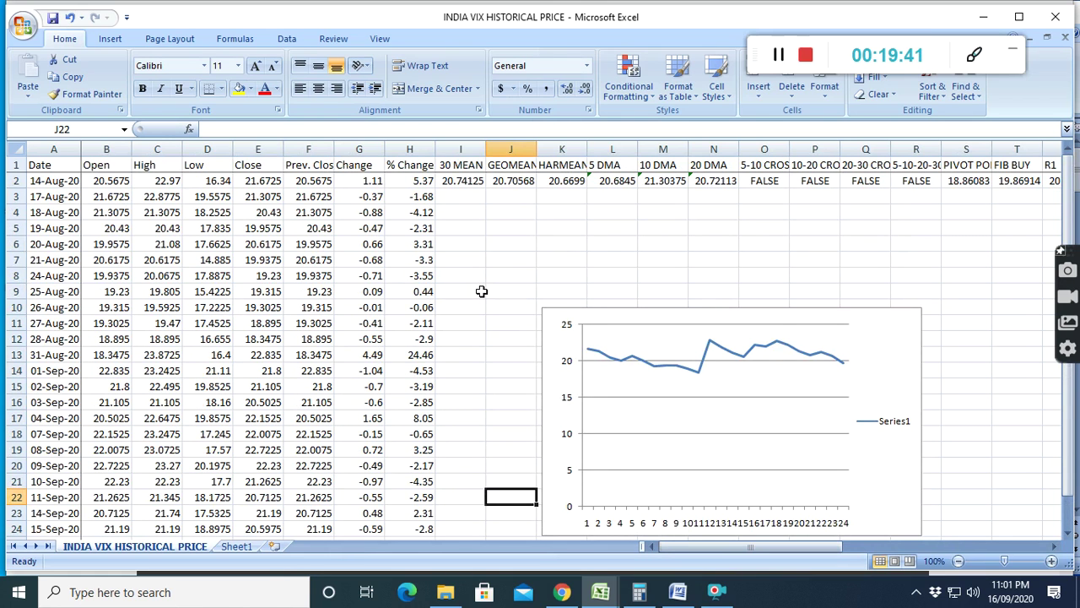
scroll(481, 291, down, 2)
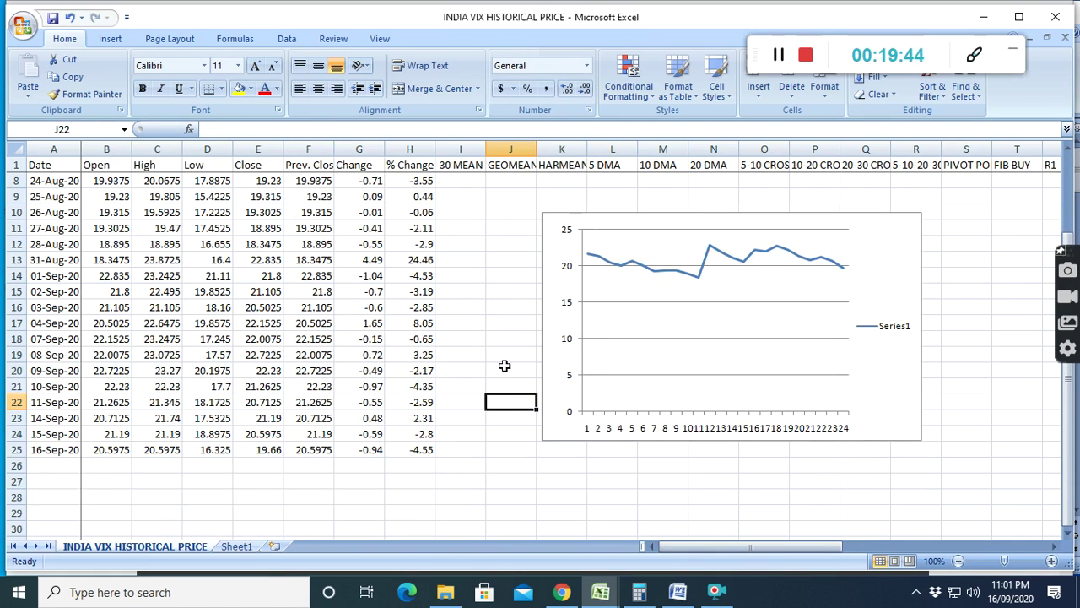
- Switch to the GANN 360 ANALYSIS workbook and show the high and low price columns D to F
click(602, 596)
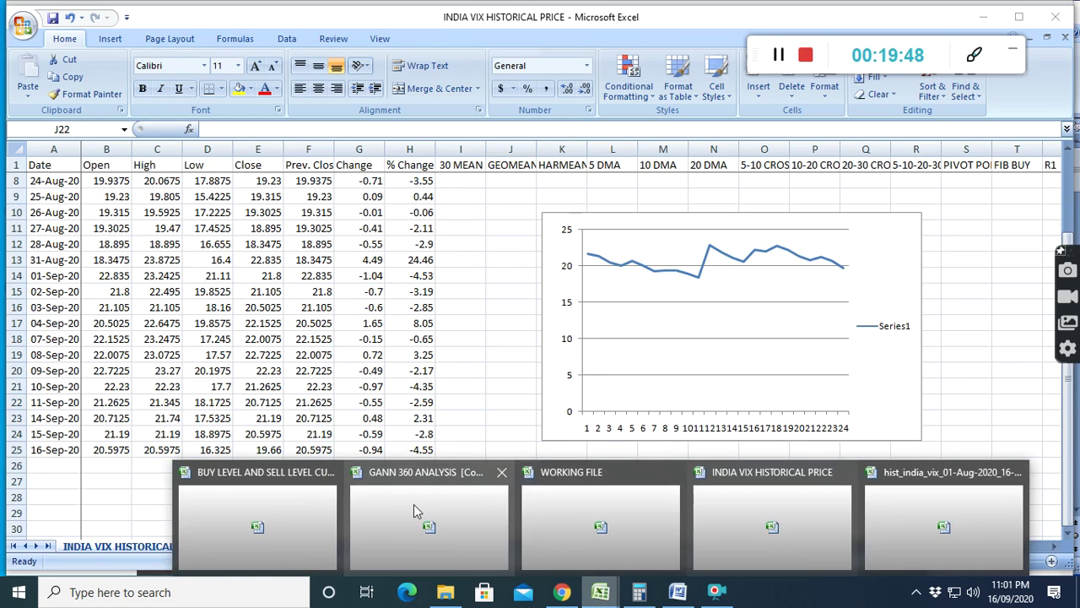
click(429, 530)
drag(690, 547, 671, 547)
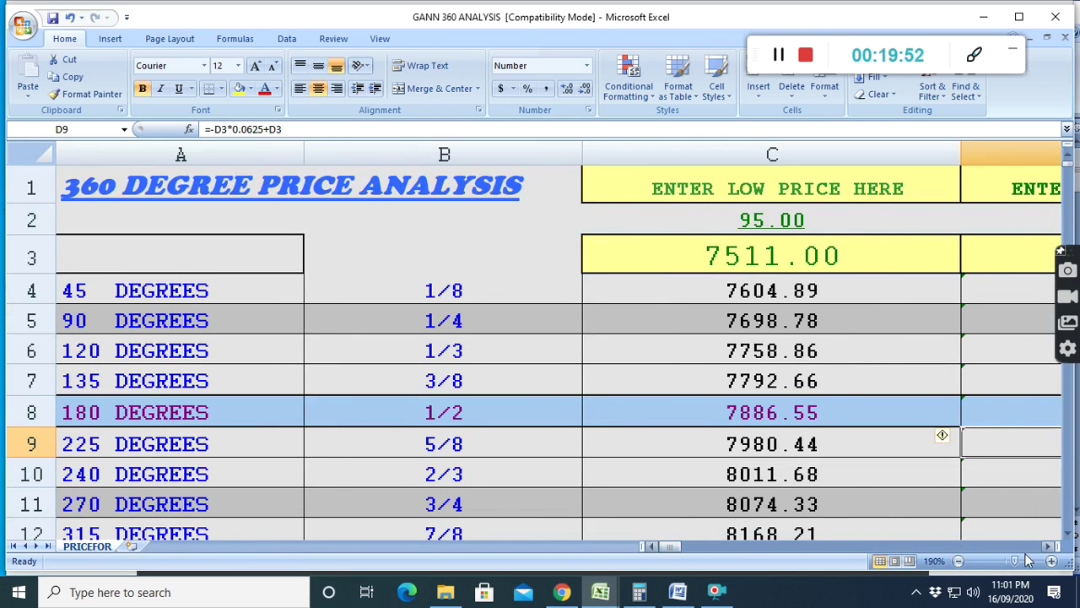
drag(1049, 548, 1049, 548)
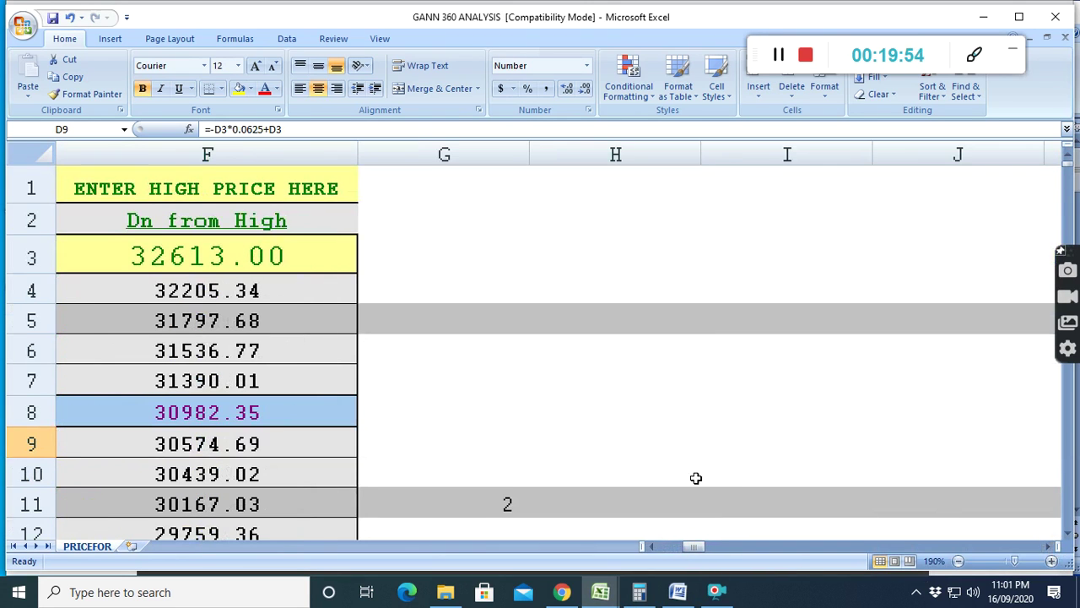
drag(692, 546, 688, 546)
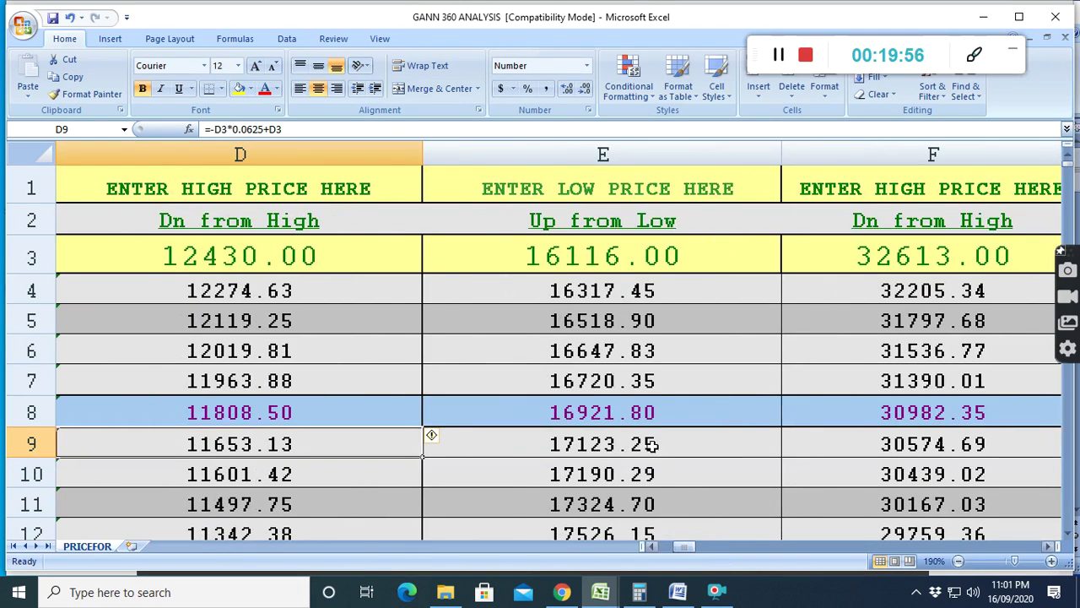
- Examine the 360-degree price levels in columns D to F across all cycles down to row 37
scroll(462, 409, down, 1)
scroll(462, 408, down, 3)
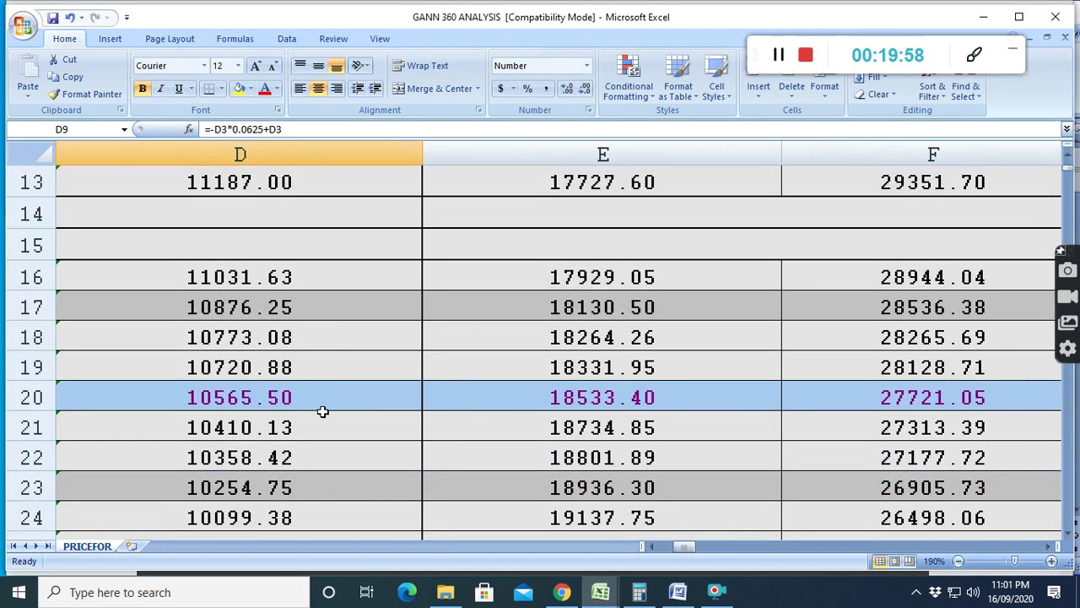
scroll(322, 411, up, 1)
scroll(246, 296, up, 1)
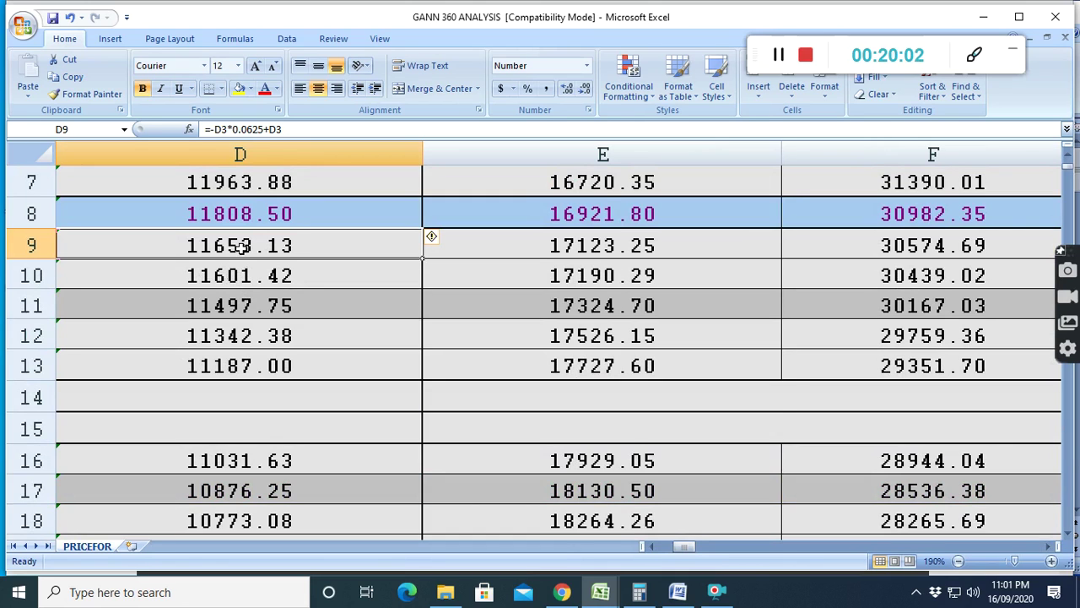
scroll(241, 246, up, 1)
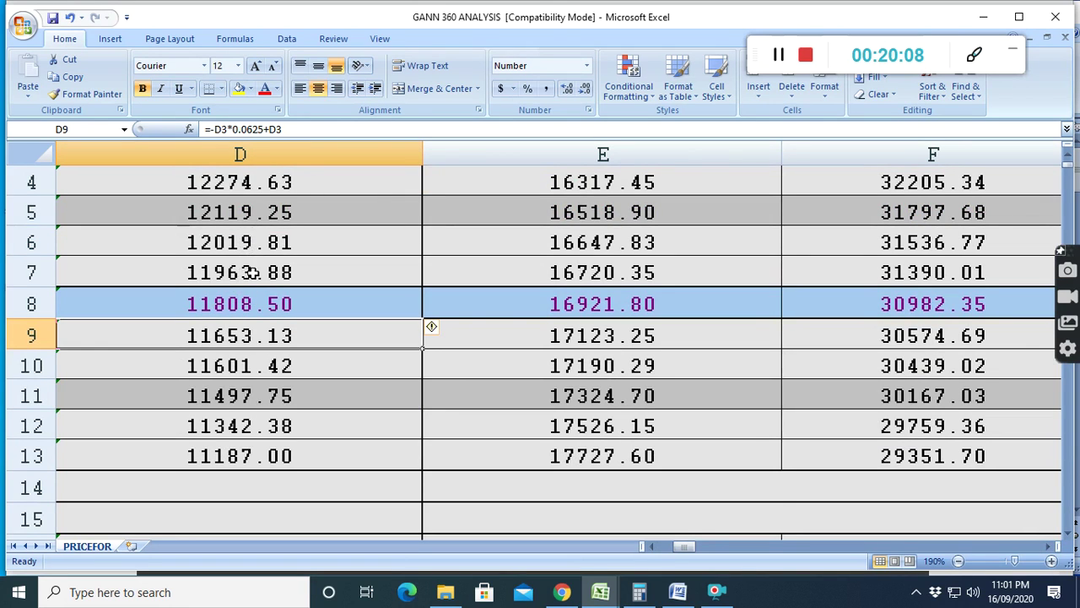
scroll(255, 270, down, 2)
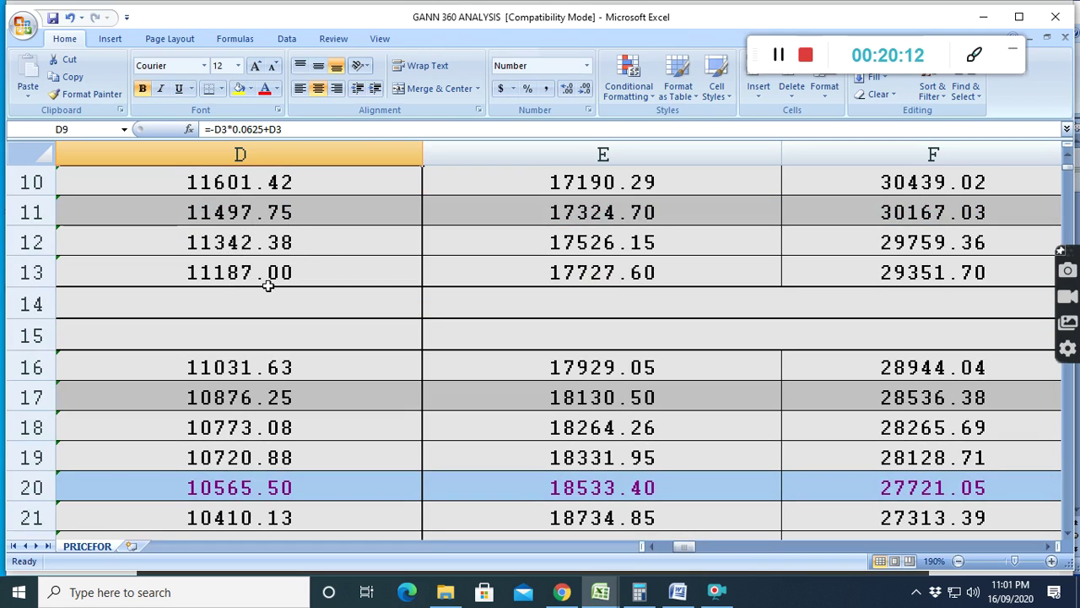
scroll(241, 313, down, 2)
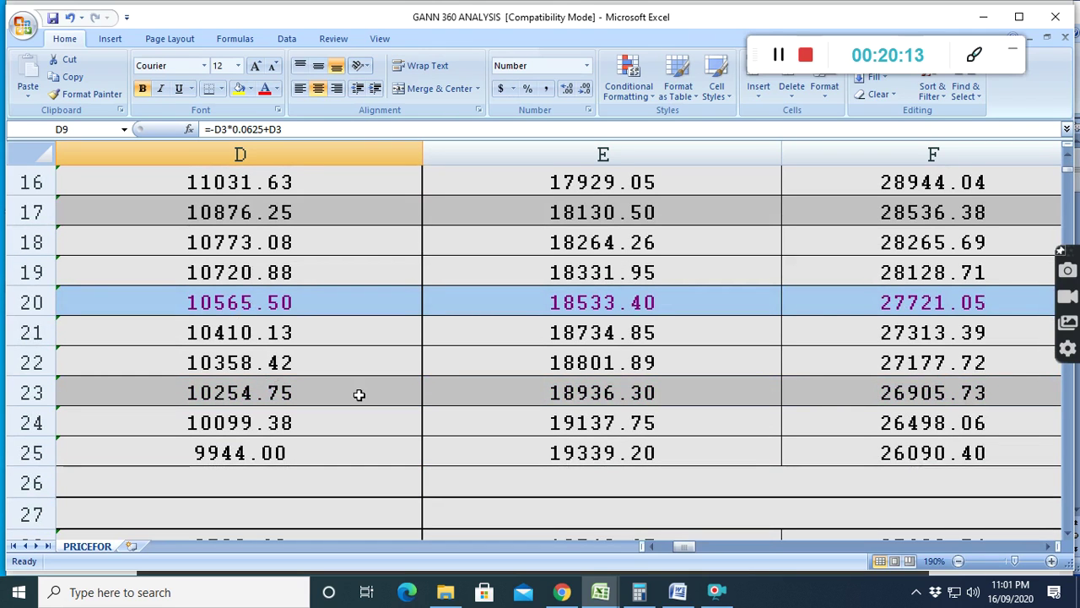
scroll(887, 499, down, 5)
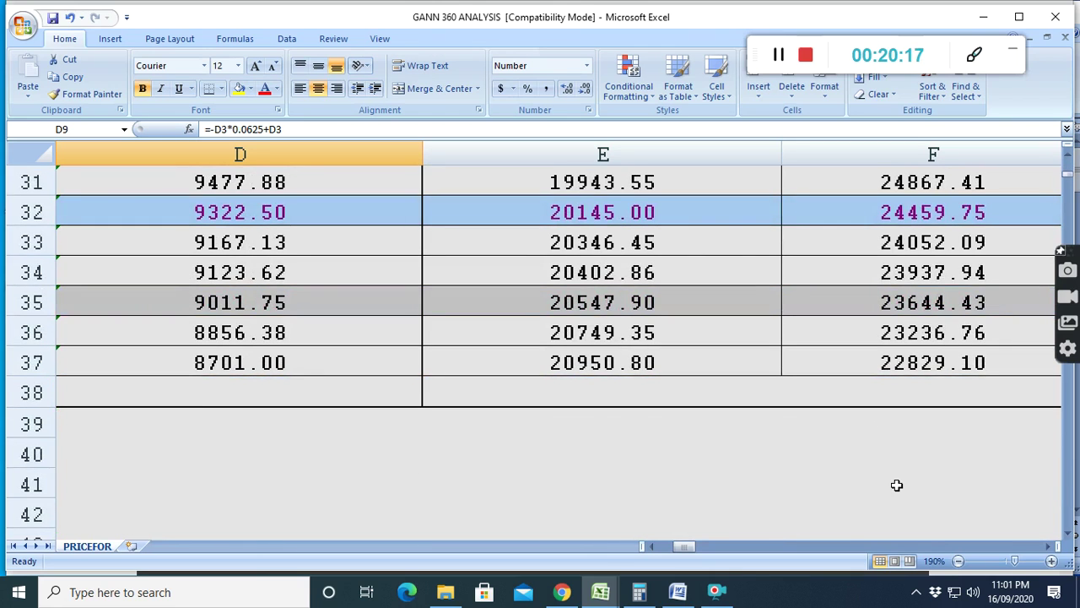
scroll(895, 484, up, 1)
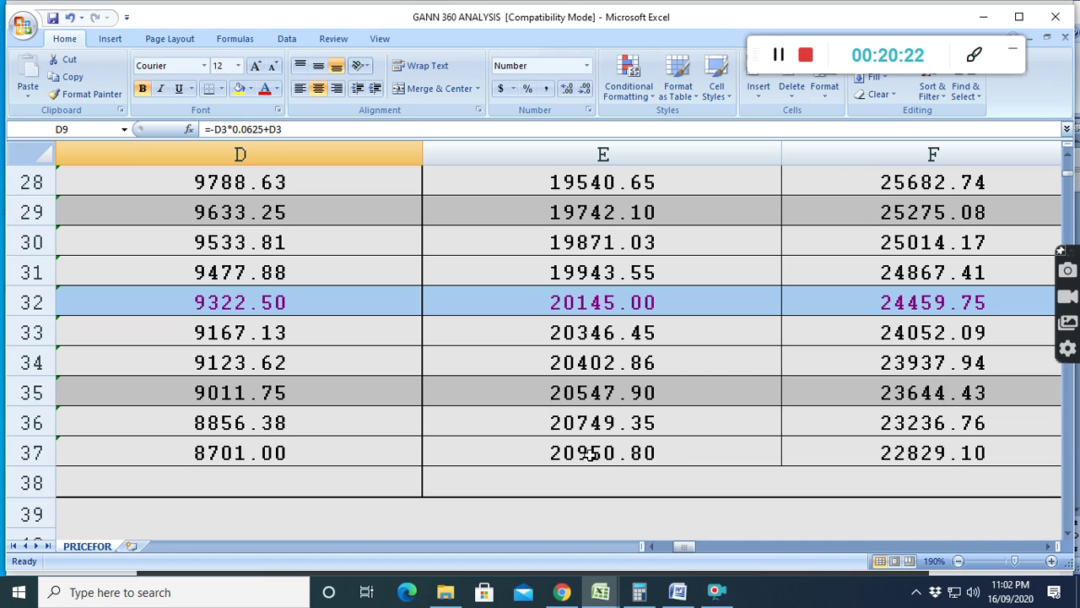
scroll(591, 444, up, 2)
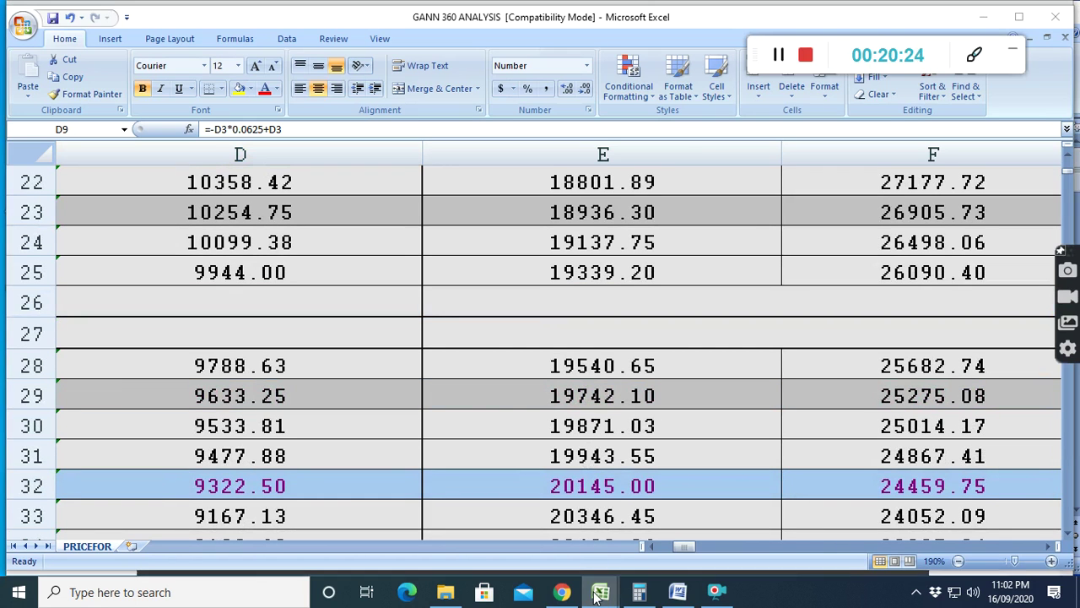
- Switch to the BUY LEVEL AND SELL LEVEL CUM SCREENER workbook and review the 360-degree levels for Bank Nifty and Nifty from column OJ onward
mouse_move(598, 593)
click(264, 526)
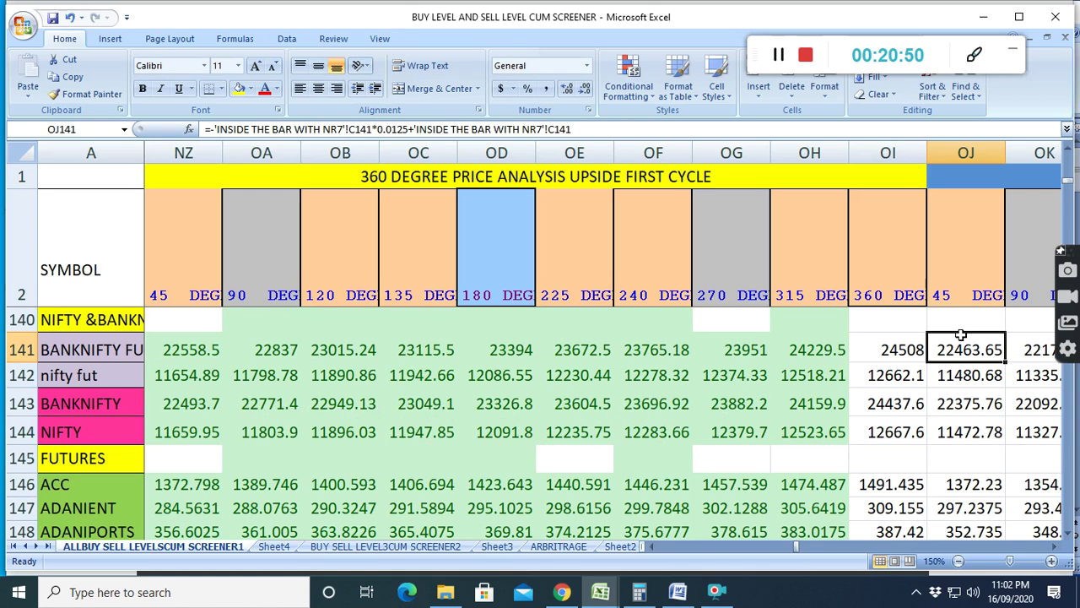
click(1055, 546)
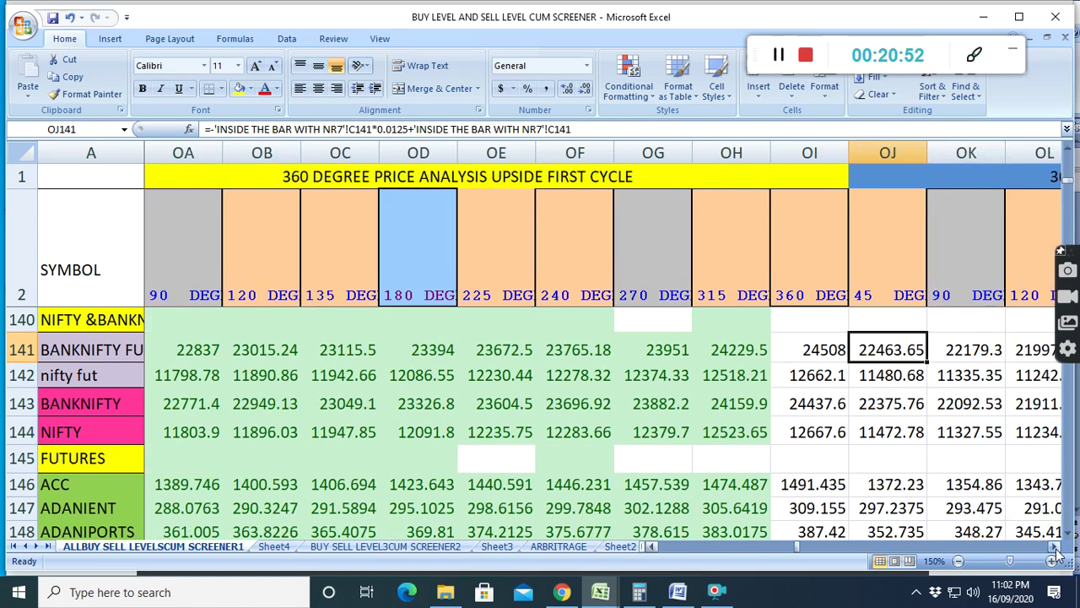
click(1055, 546)
click(1055, 546)
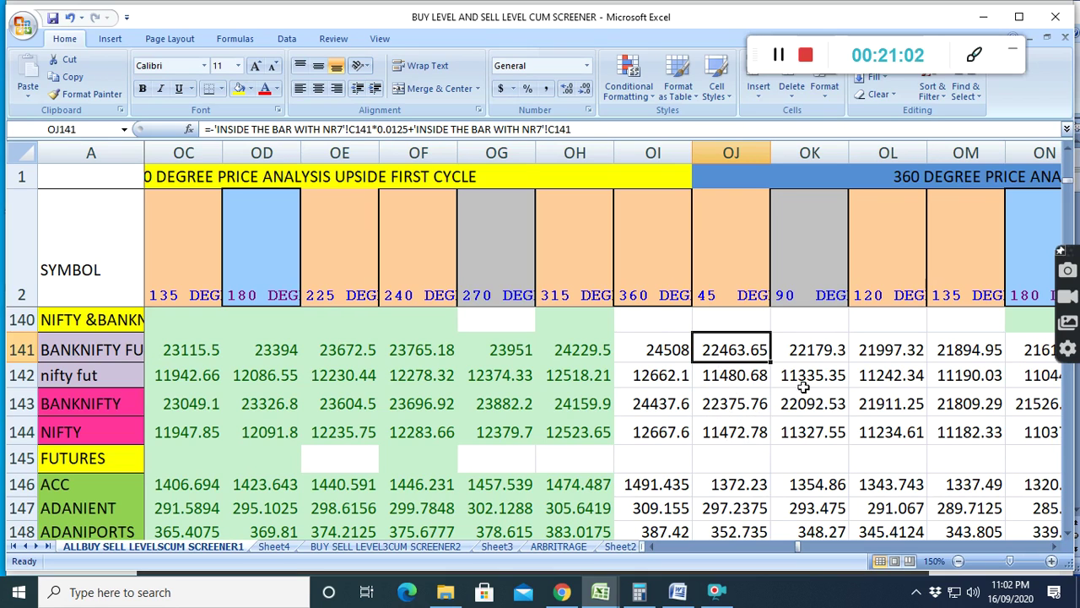
- Review the 360-degree downside first-cycle levels for Bank Nifty and Nifty, from 45 to 360 degrees in columns OJ to OS
click(1053, 546)
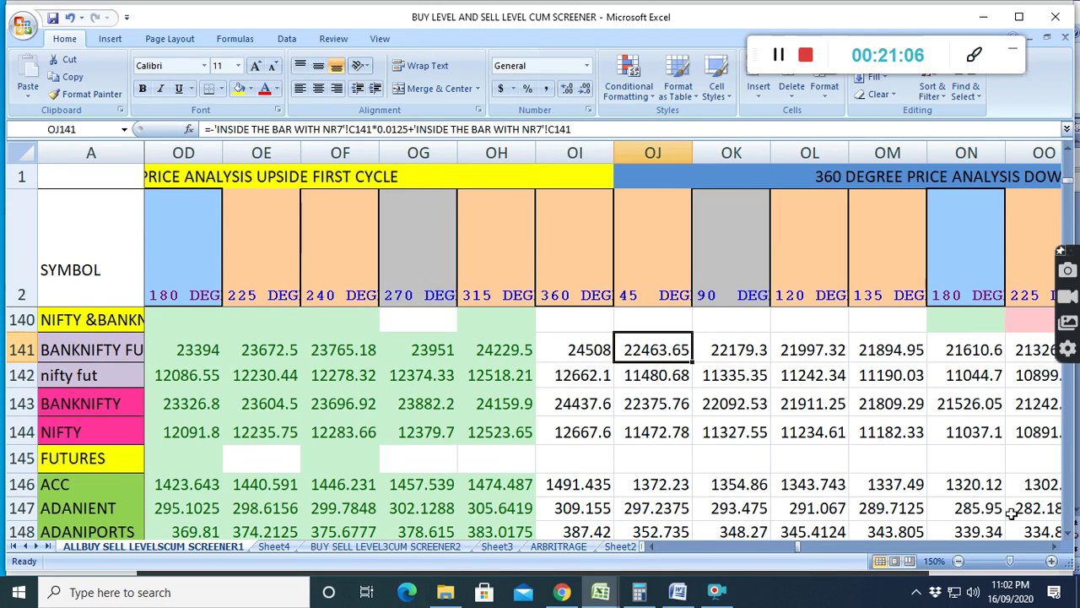
click(1053, 546)
click(1053, 546)
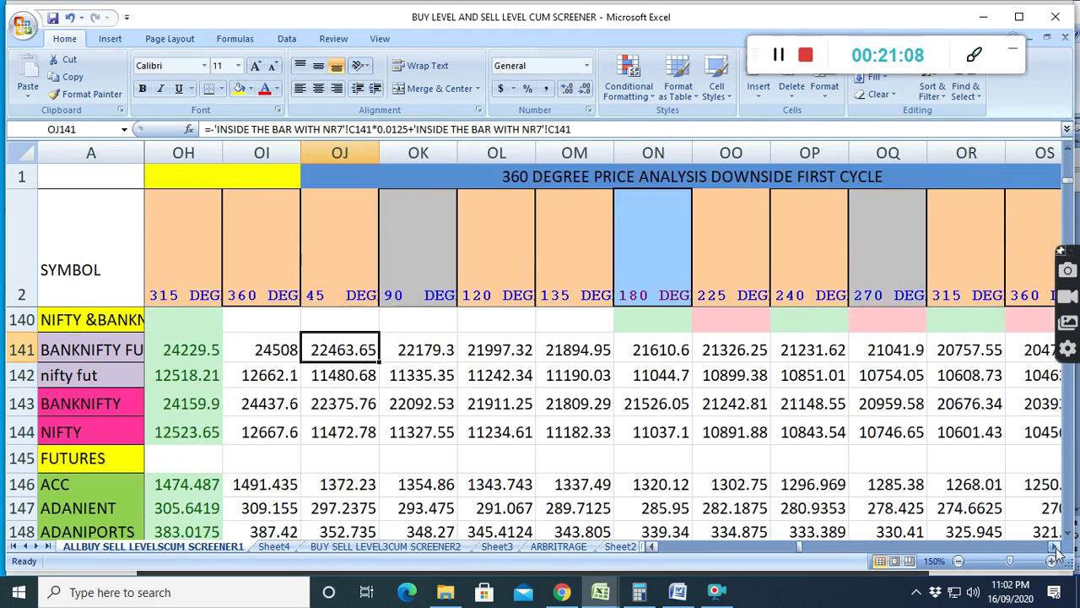
click(1053, 546)
click(1053, 546)
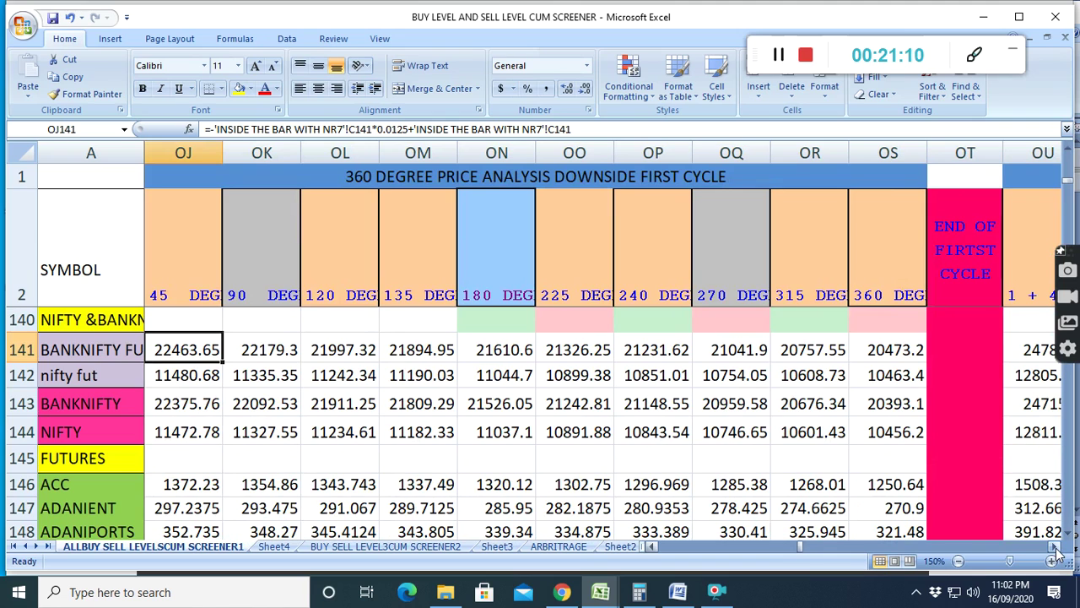
- Review the upside second-cycle levels for Bank Nifty and Nifty, from 1 + 45 to 1 + 360 in columns OU to PD
click(1054, 546)
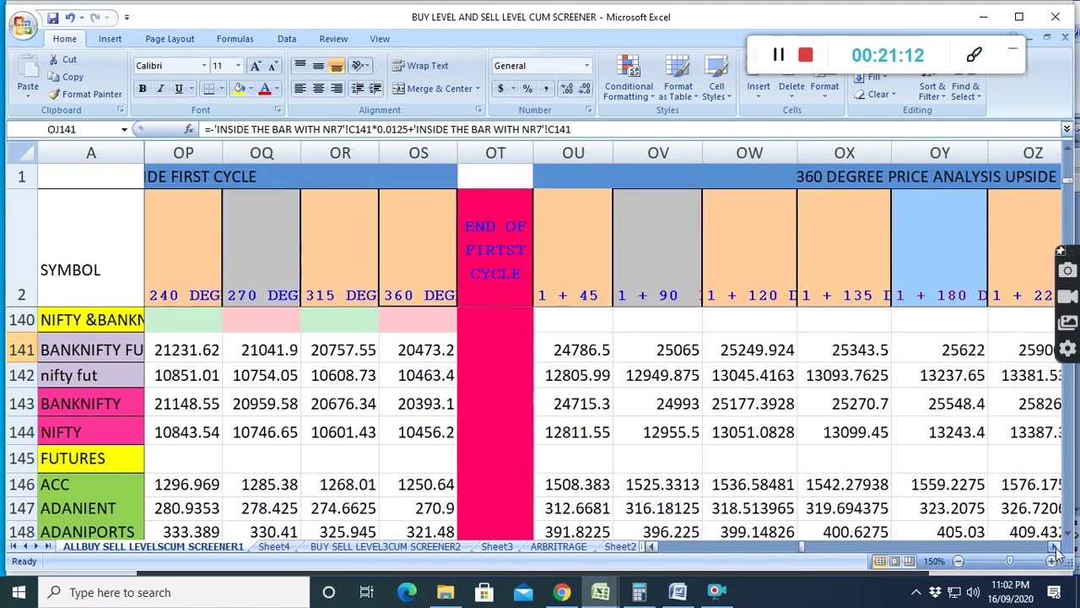
click(1053, 546)
click(1053, 546)
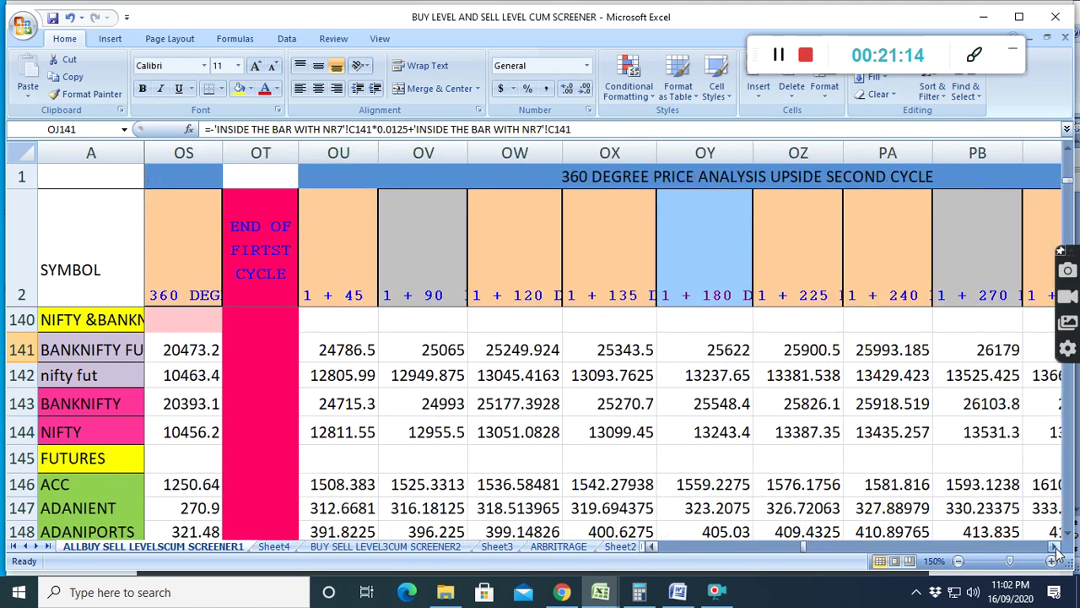
click(1053, 546)
click(1053, 546)
click(1053, 546)
click(1053, 546)
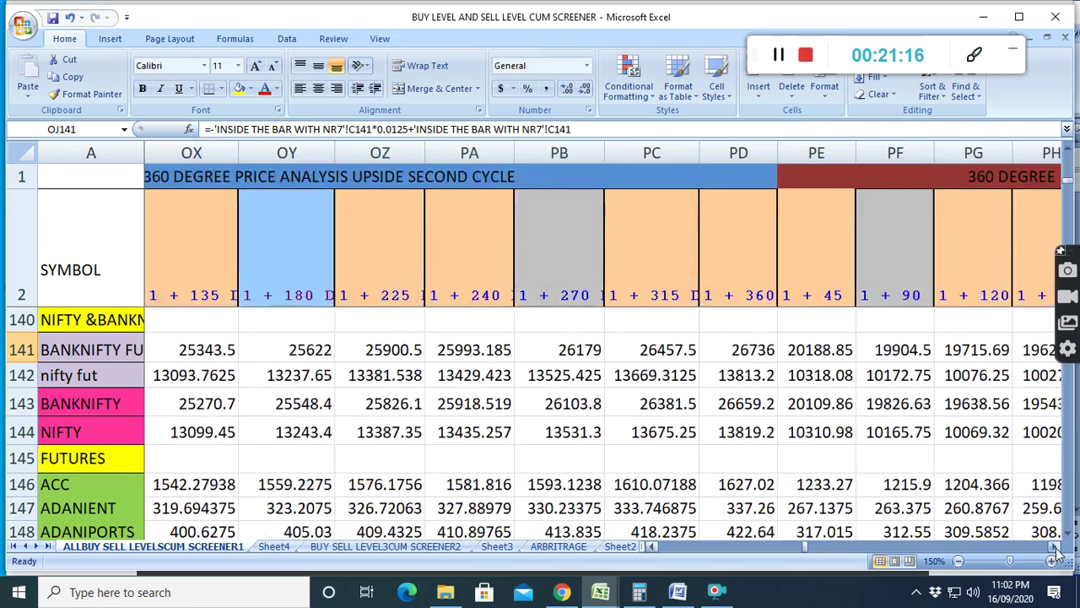
- Review the downside second-cycle levels for Bank Nifty and Nifty in columns PE to PN
click(1054, 546)
click(1053, 546)
click(1053, 546)
click(1054, 546)
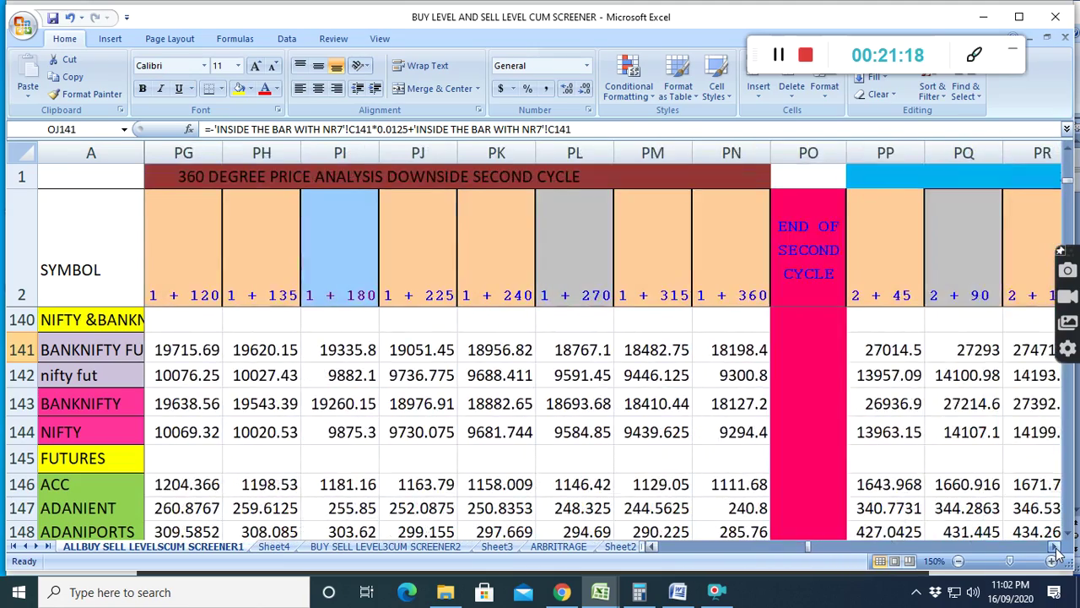
- Review the upside third-cycle levels for Bank Nifty and Nifty, from 2 + 45 to 2 + 360 in columns PP to PY
click(1054, 546)
click(1054, 546)
click(1054, 546)
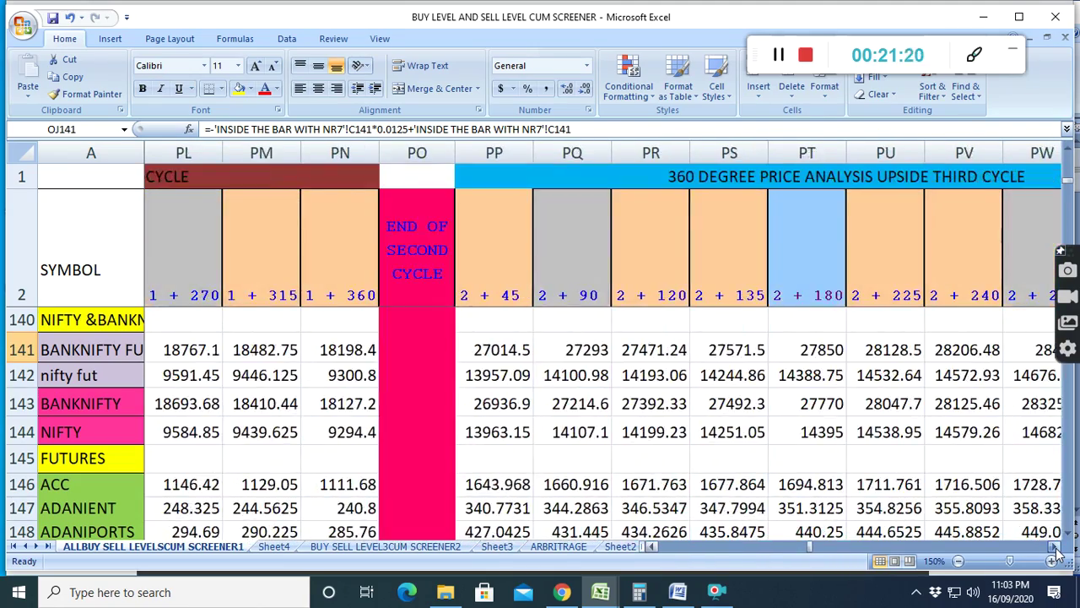
click(1053, 546)
click(1054, 546)
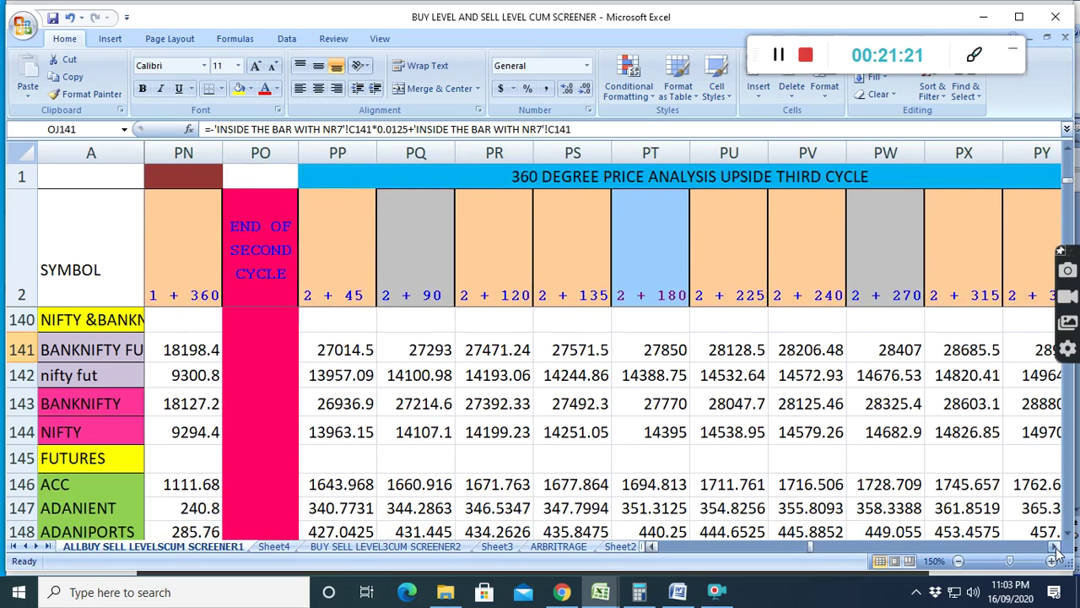
click(1053, 546)
click(1053, 546)
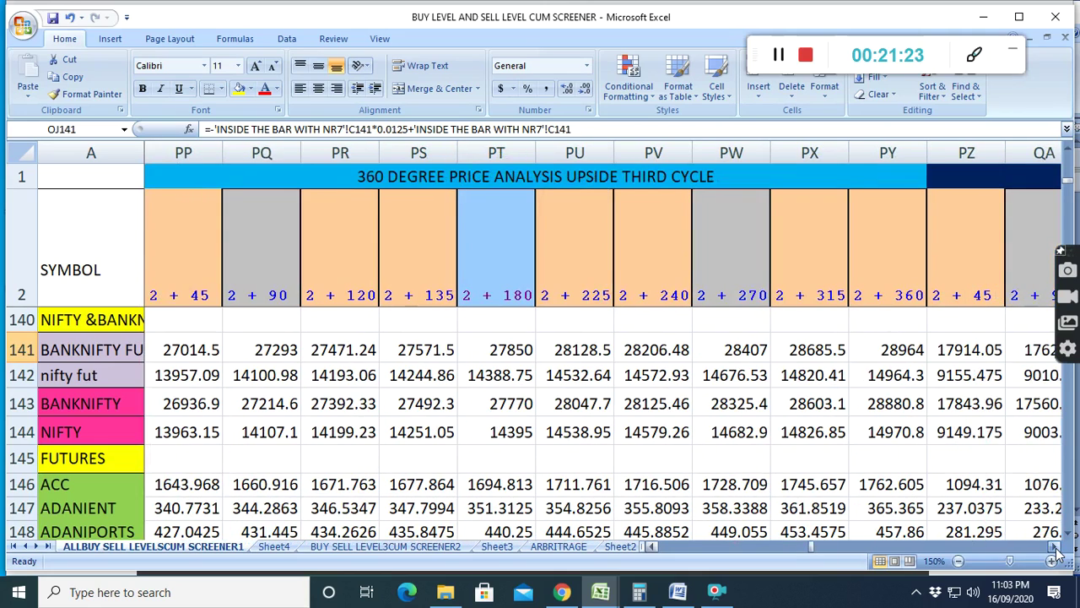
- Review the downside third-cycle levels for Bank Nifty and Nifty in columns PZ to QI, up to the END OF THIRD CYCLE column
click(1053, 546)
click(1054, 546)
click(1054, 546)
click(1053, 546)
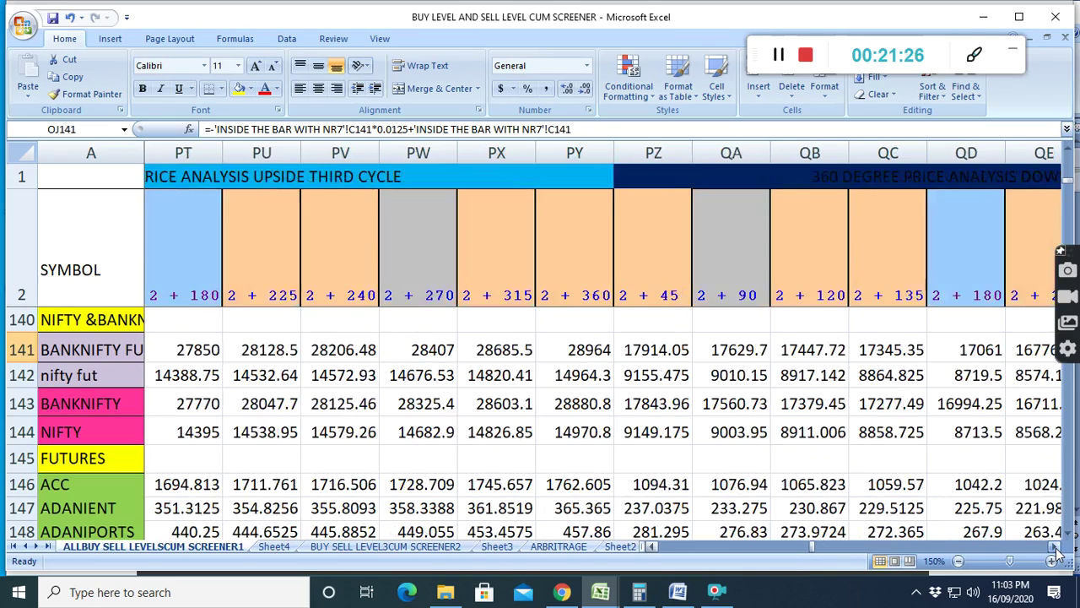
click(1054, 546)
click(1053, 546)
click(1053, 546)
click(1054, 546)
click(1054, 546)
click(1053, 546)
click(1053, 546)
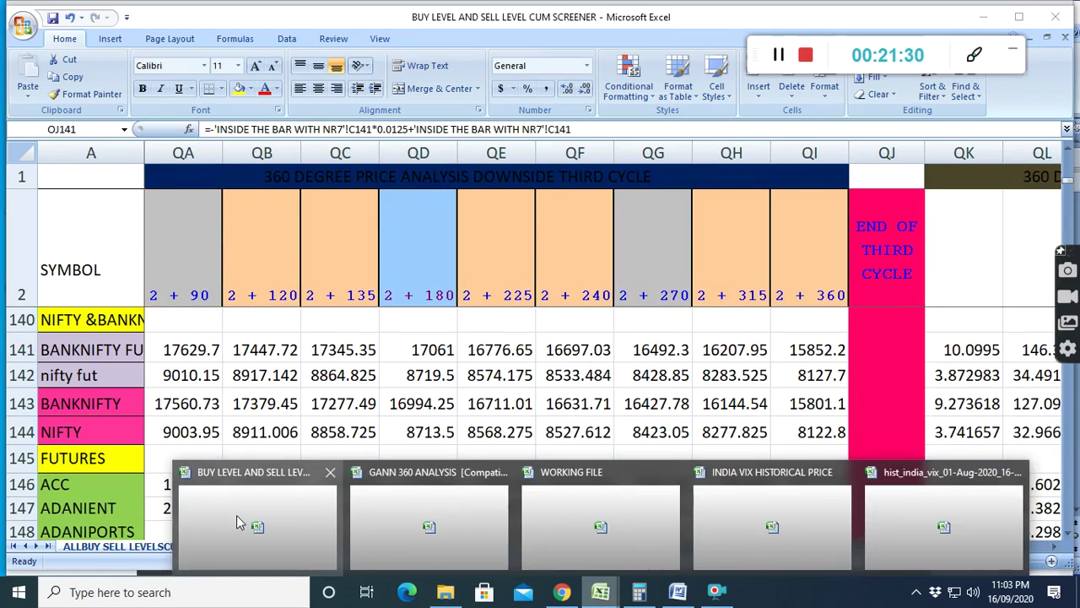
- Open the INSIDE THE BAR WITH NR7 sheet and show the Bank Nifty and Nifty rows 141 to 144
click(629, 548)
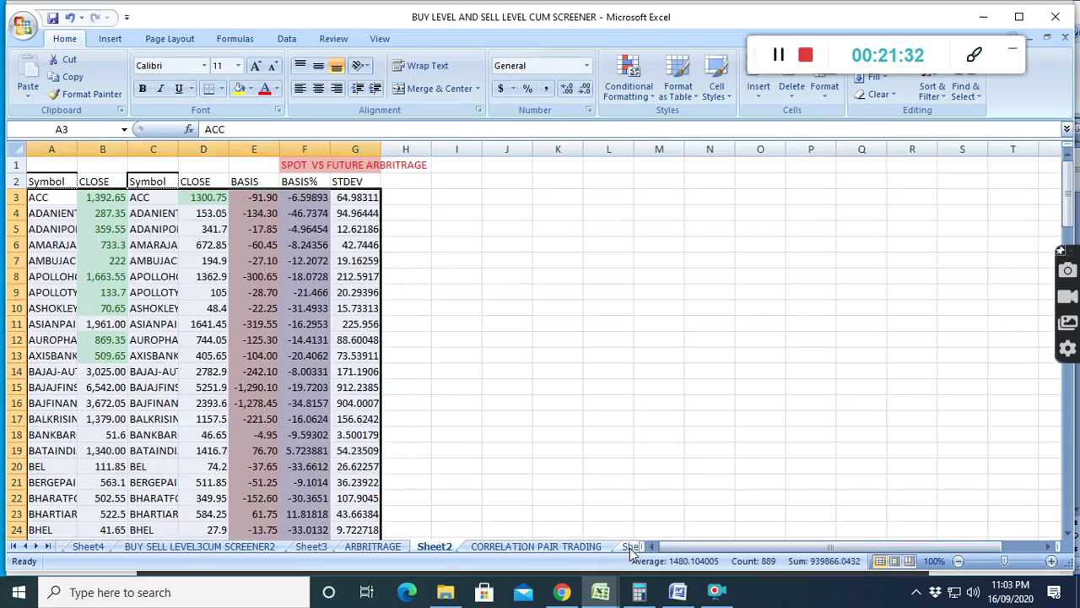
click(630, 547)
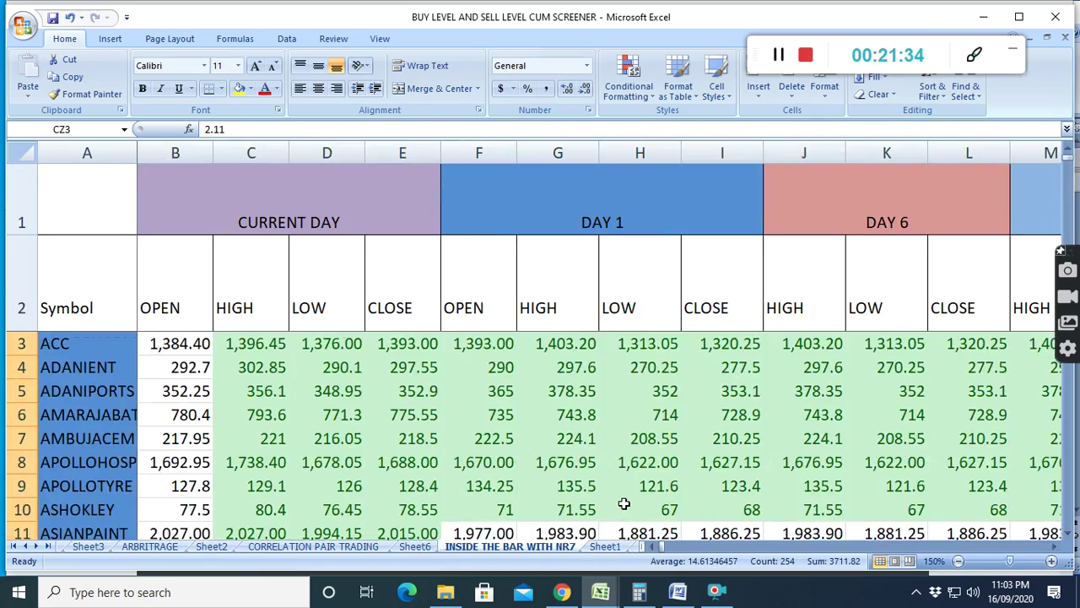
scroll(623, 504, down, 8)
scroll(623, 504, down, 20)
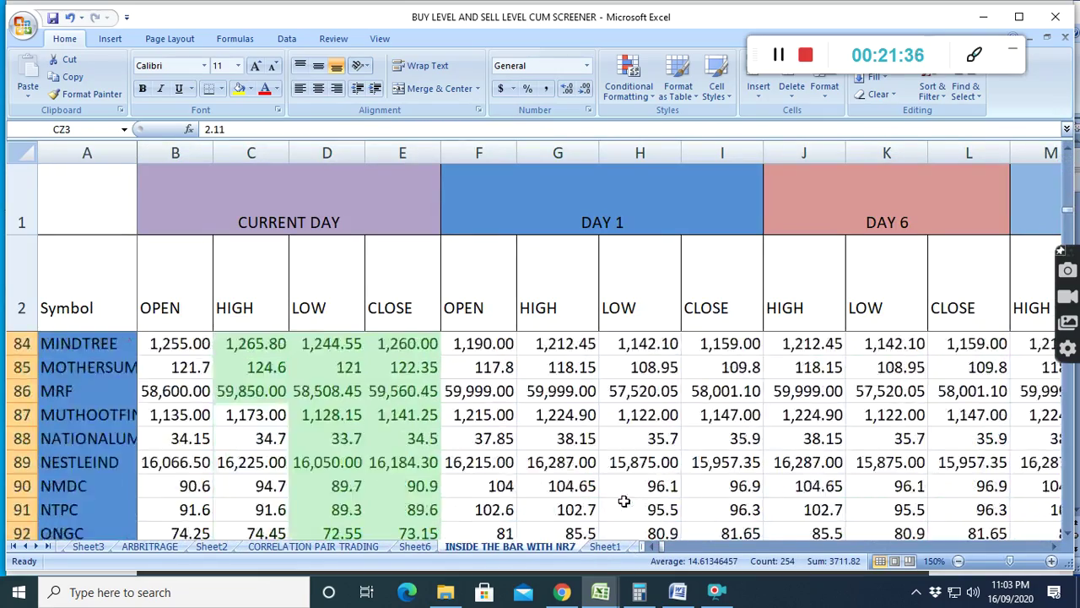
scroll(623, 501, down, 13)
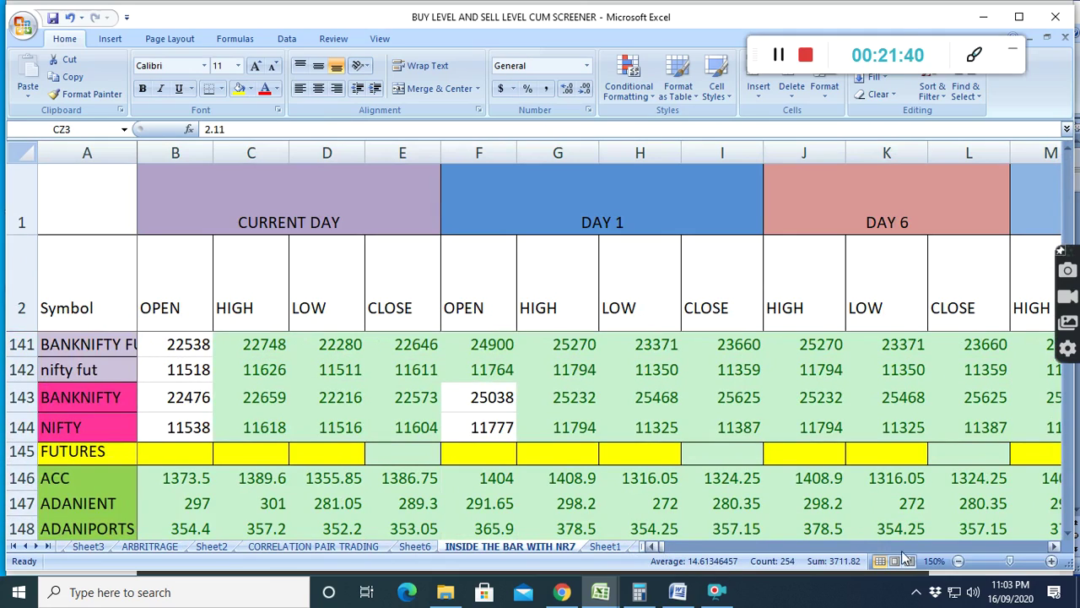
- Find the Fibonacci levels based on daily volatility and review FIB BUY ENTRY and R1 to R9 for Nifty and Bank Nifty
scroll(1055, 548, right, 8)
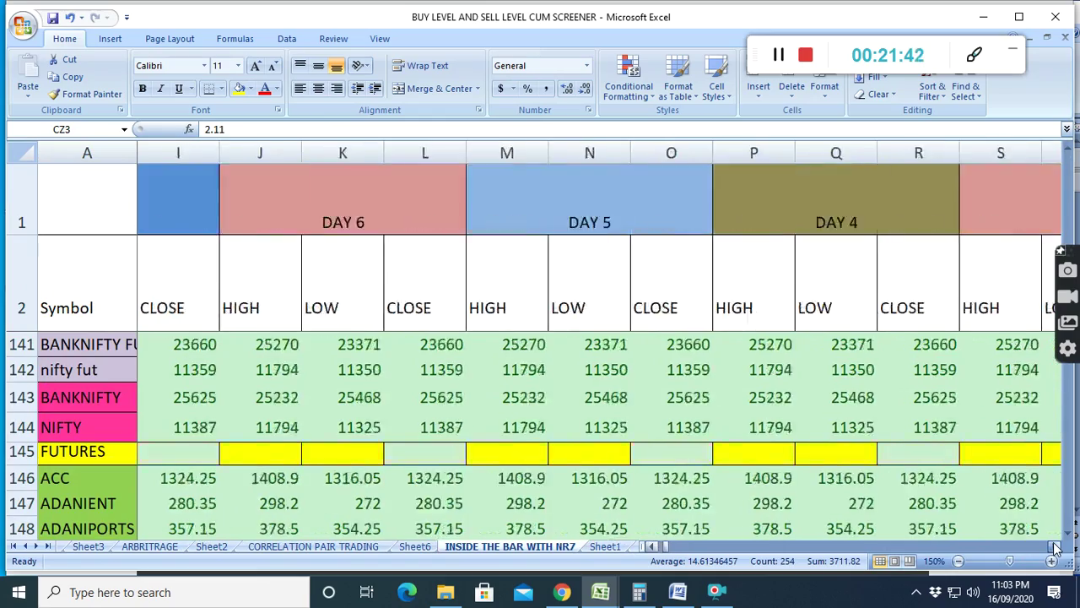
scroll(1055, 547, right, 11)
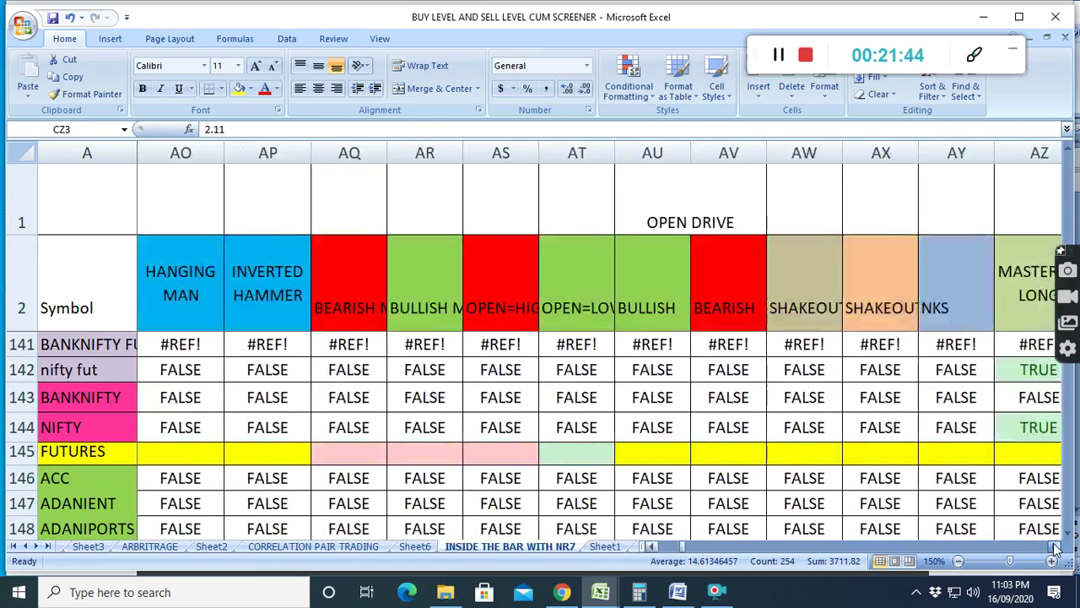
scroll(1054, 547, right, 9)
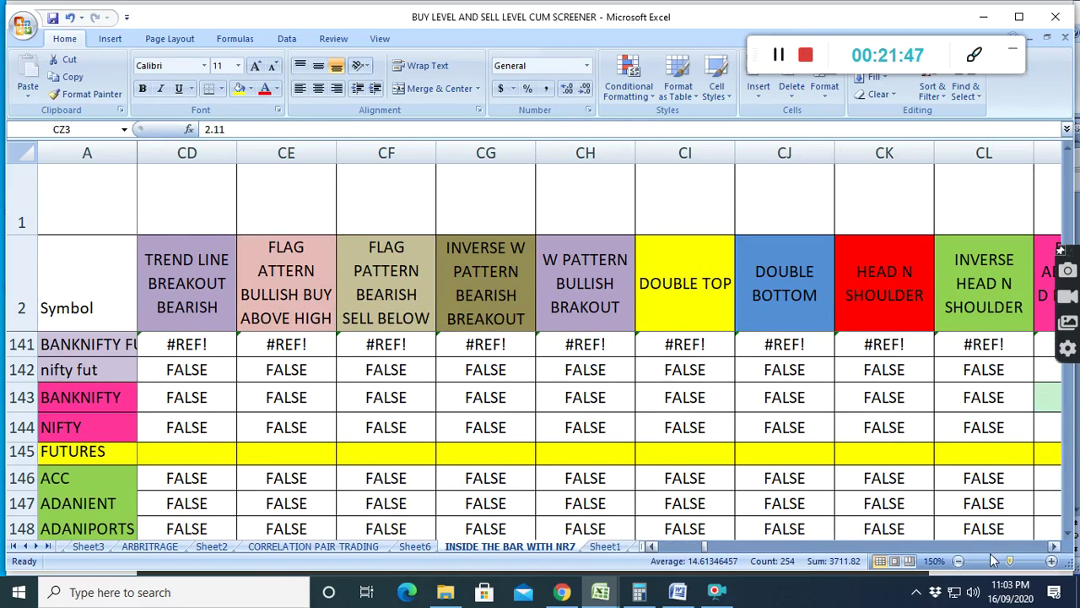
click(702, 547)
drag(704, 547, 888, 561)
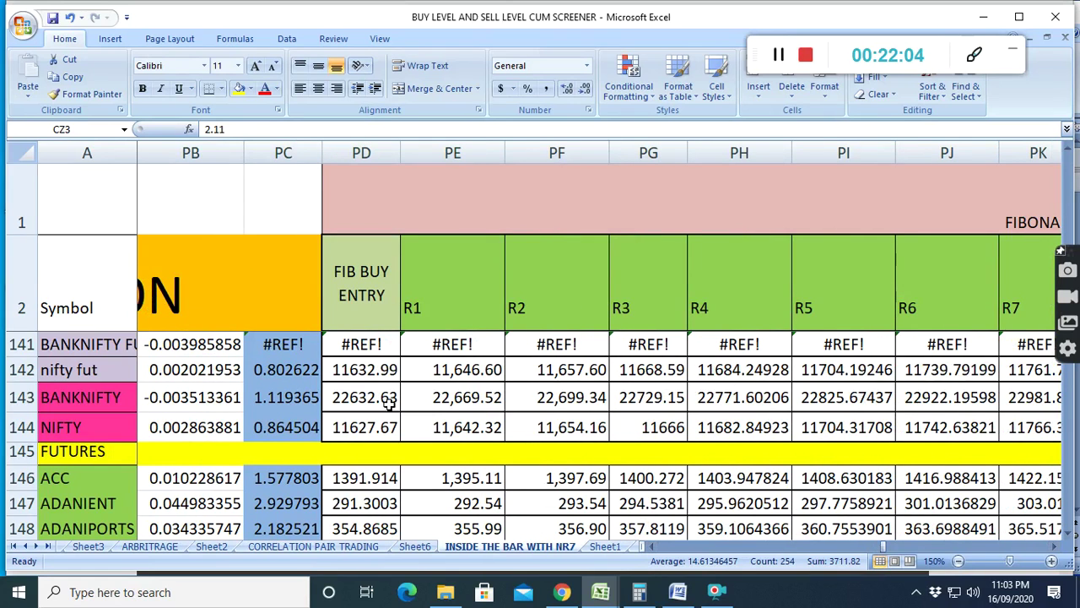
click(1056, 547)
click(1057, 549)
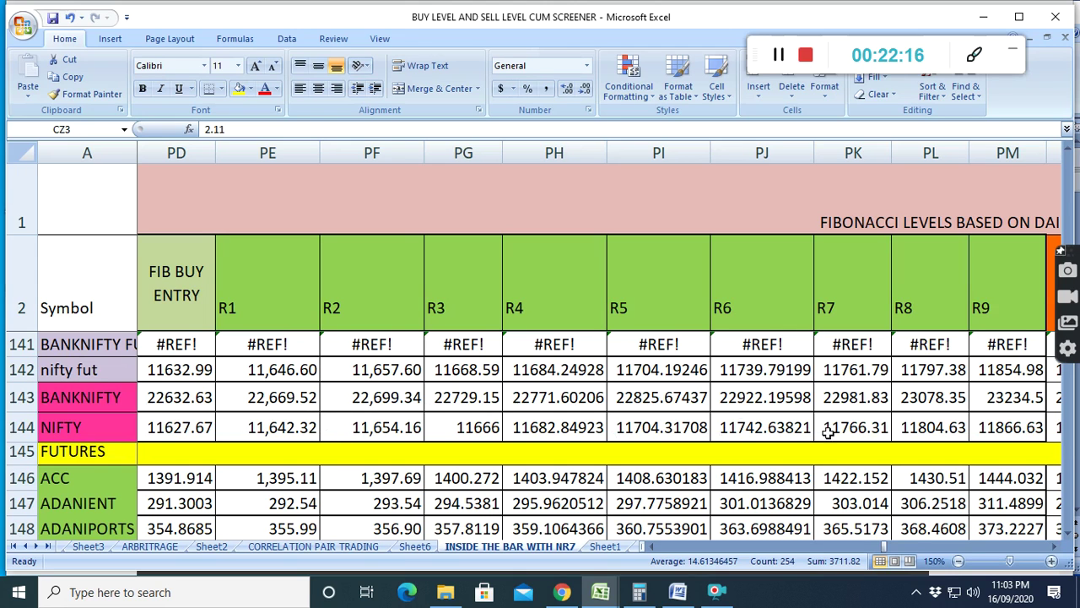
- Review the Fibonacci FIB SELL ENTRY and S1 to S9 levels for Nifty and Bank Nifty in columns PN to PW
click(1054, 546)
click(1054, 546)
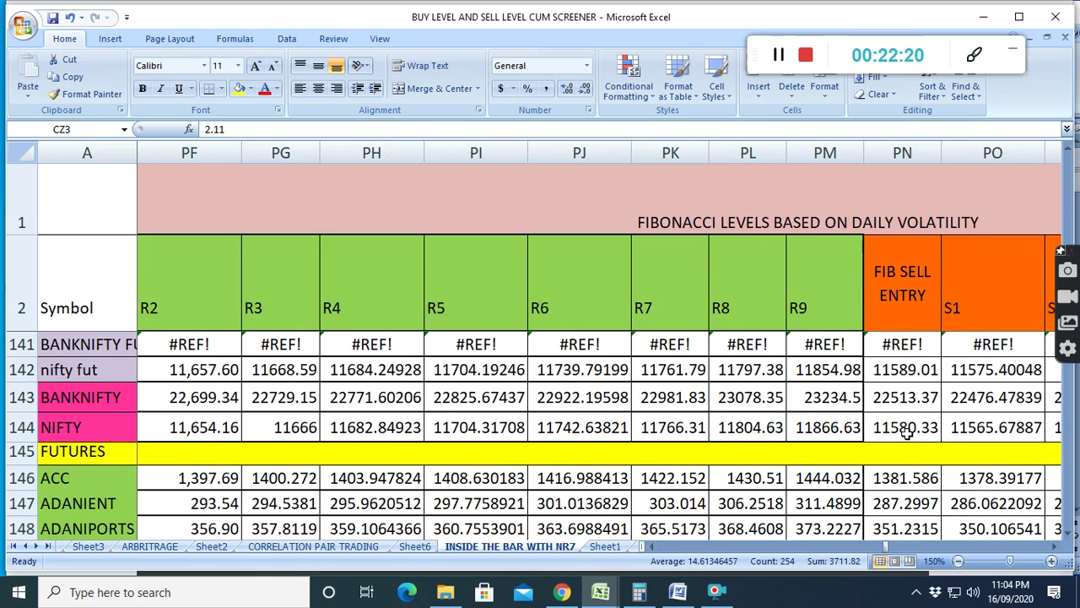
click(1054, 546)
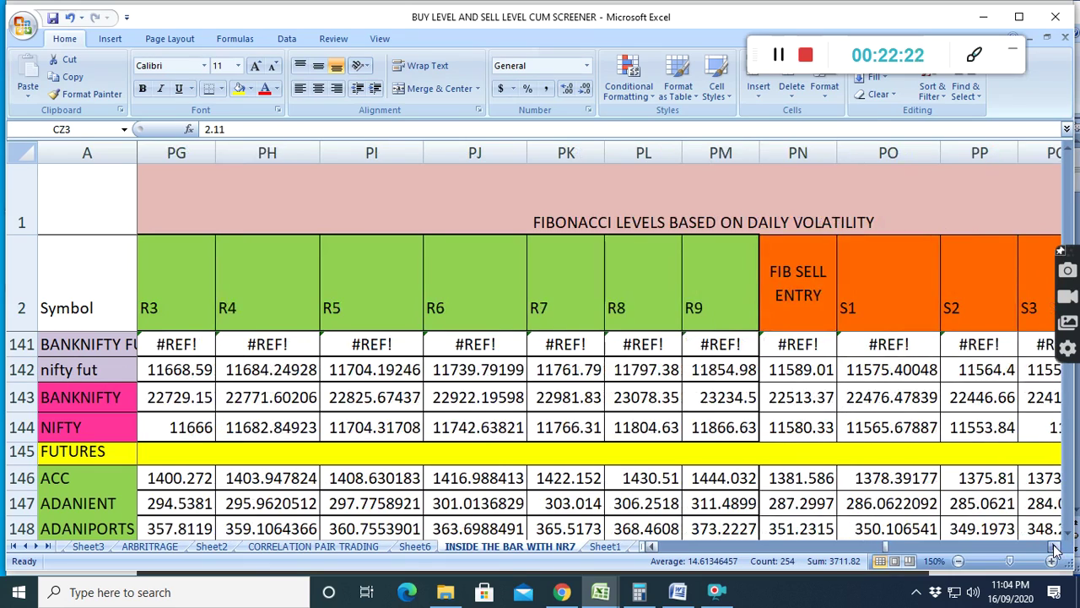
click(1054, 546)
click(1054, 546)
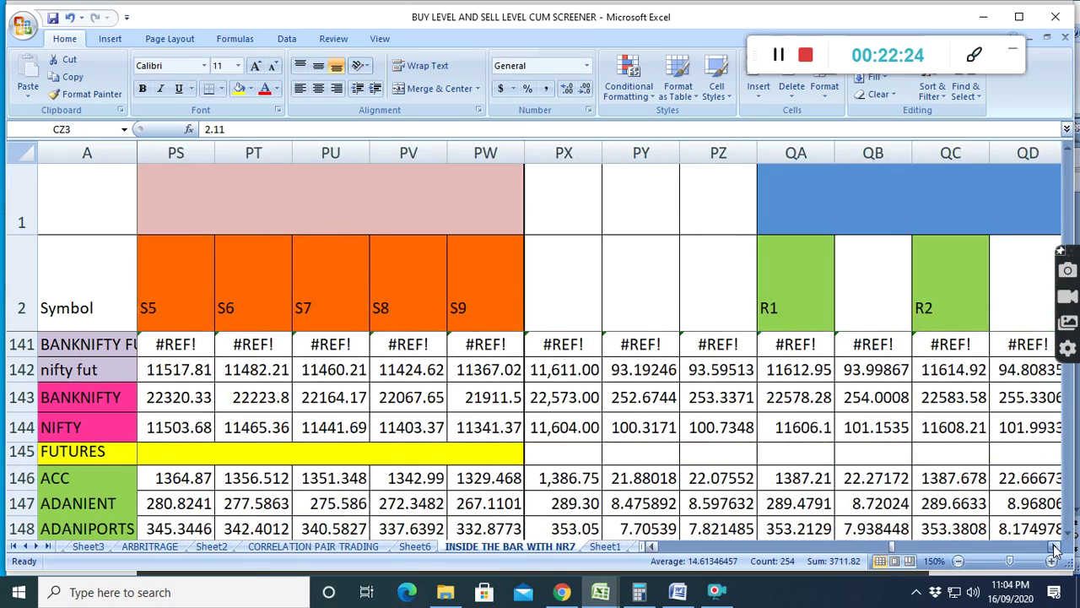
click(1054, 546)
- Find the Gann degrees based on volatility and review the green 12.5 to 360 levels for Nifty and Bank Nifty in columns RS to SM
drag(892, 545, 921, 547)
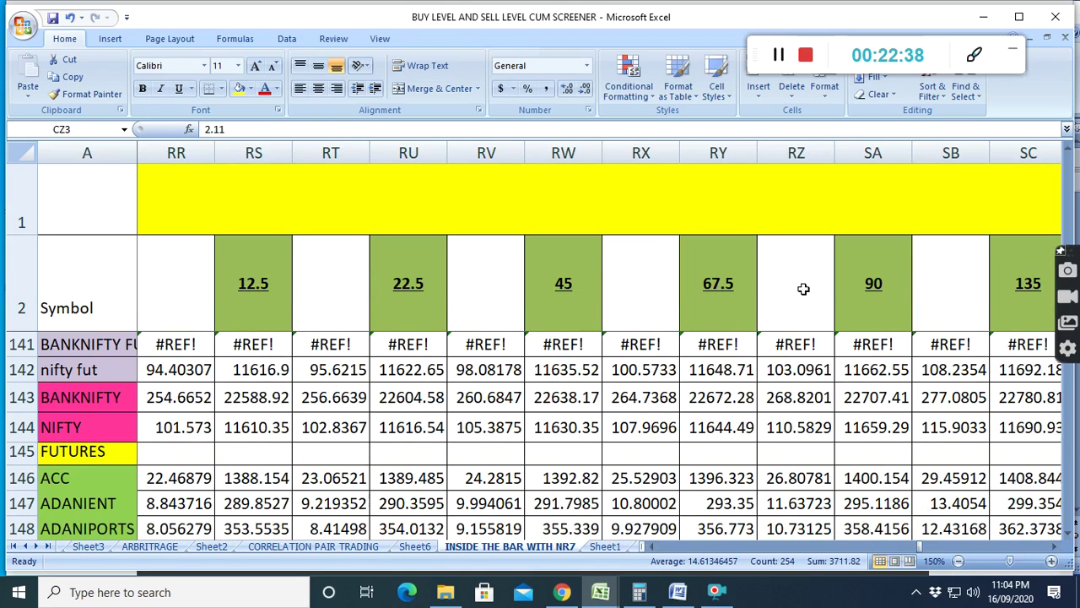
click(1056, 547)
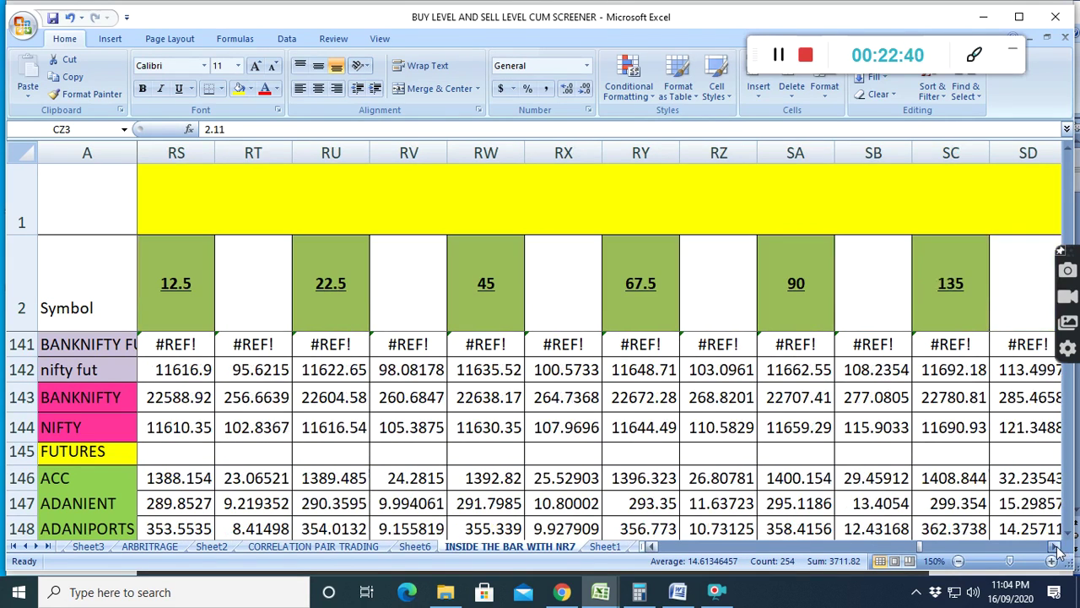
click(1057, 548)
click(1056, 547)
click(1057, 548)
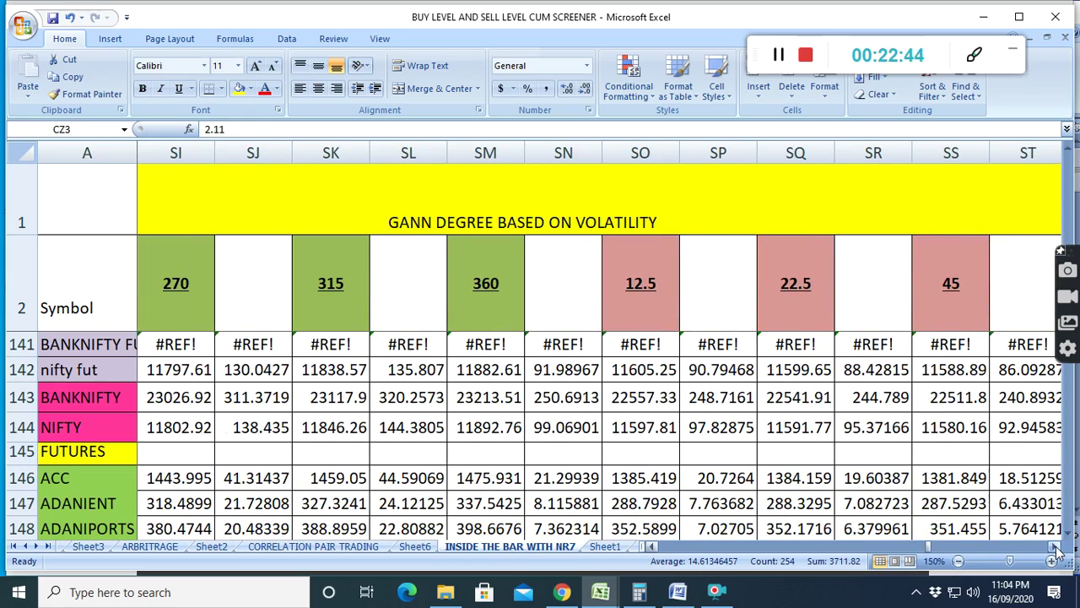
- Examine the red Gann degree levels from 12.5 to 360 for Nifty and Bank Nifty in columns SO to TI
click(1055, 548)
click(1055, 547)
click(1055, 548)
click(1055, 548)
click(1055, 547)
click(1054, 548)
click(1055, 548)
click(1055, 548)
click(1055, 548)
click(1055, 547)
click(1055, 548)
click(1055, 547)
click(1055, 548)
click(1055, 548)
click(1055, 548)
click(1055, 548)
click(1055, 547)
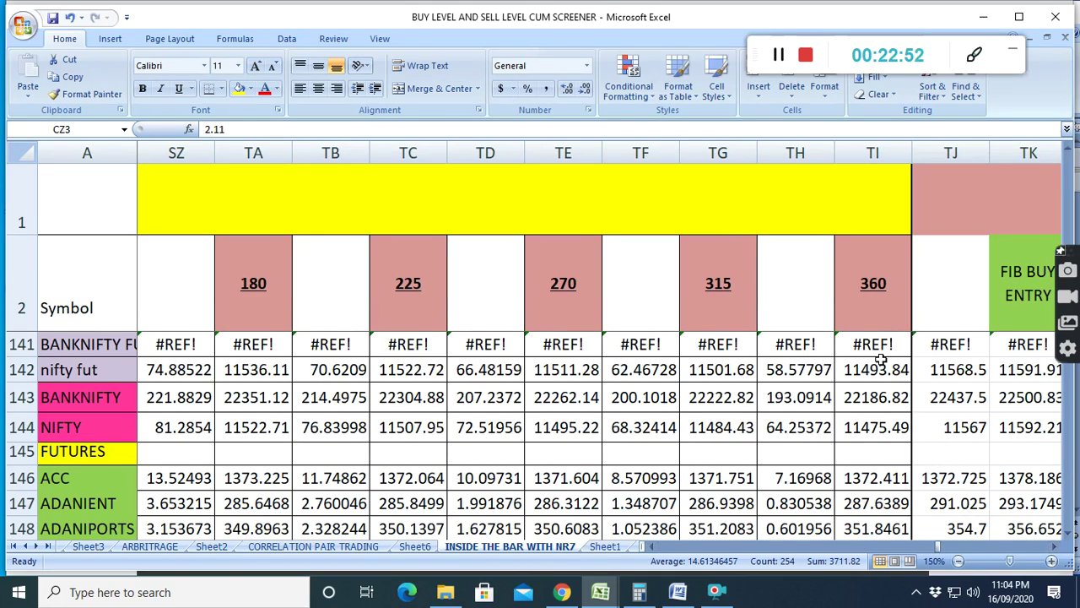